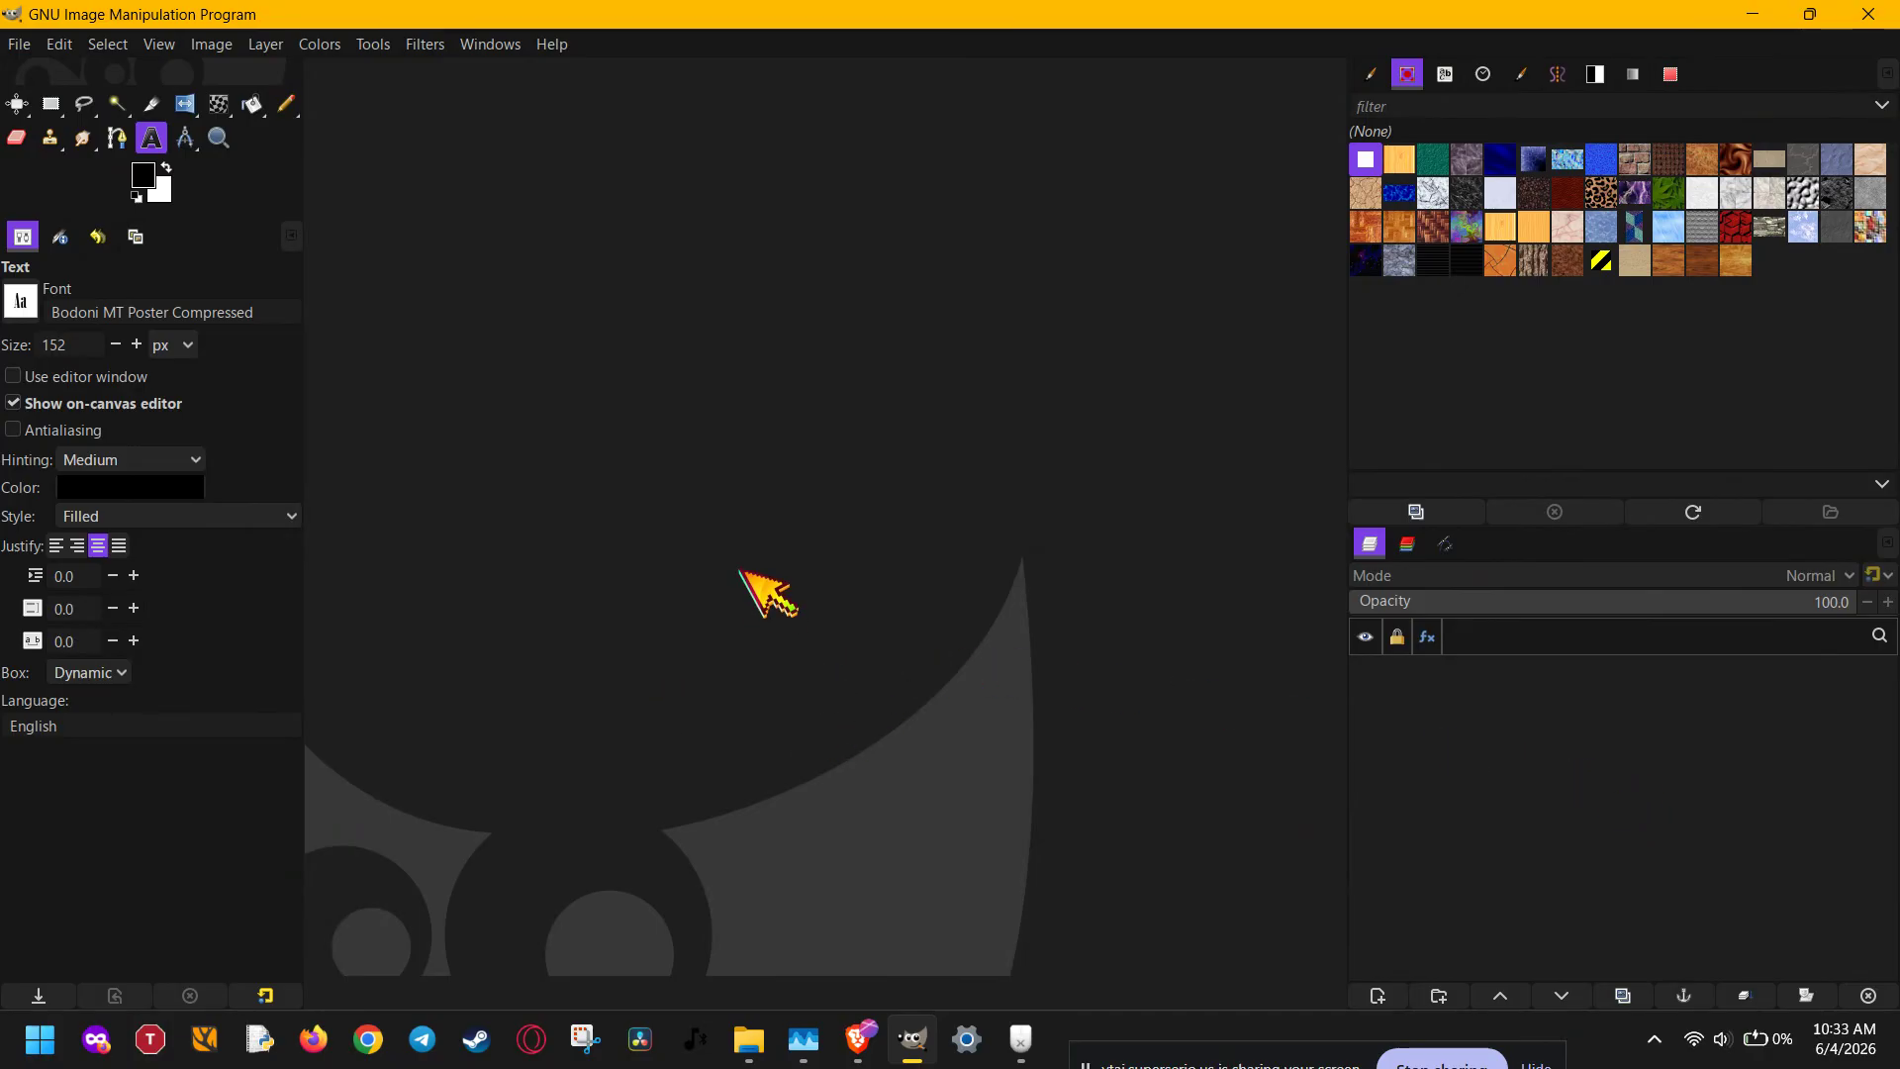
- Open the image h-ng-quang.jpg from the Assets folder
{"action": "left_click", "coordinate": [19, 45]}
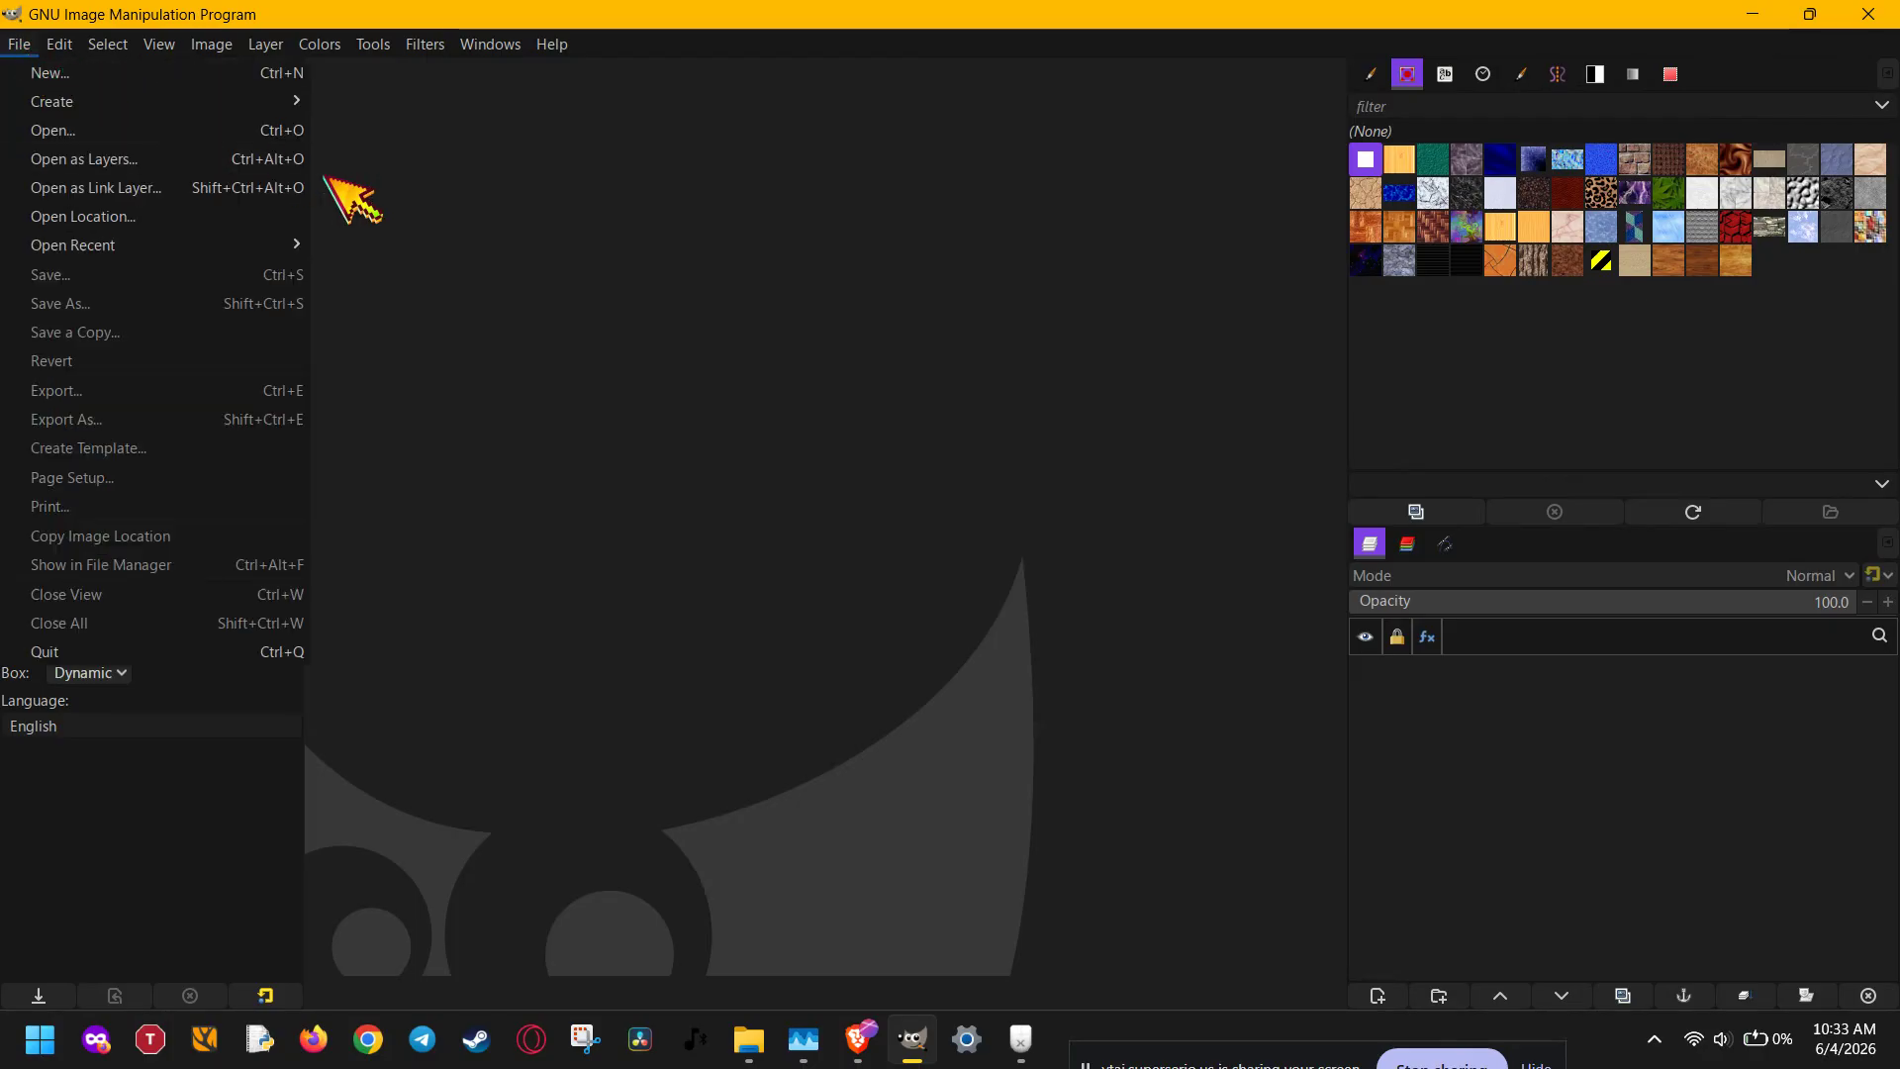
{"action": "left_click", "coordinate": [298, 130]}
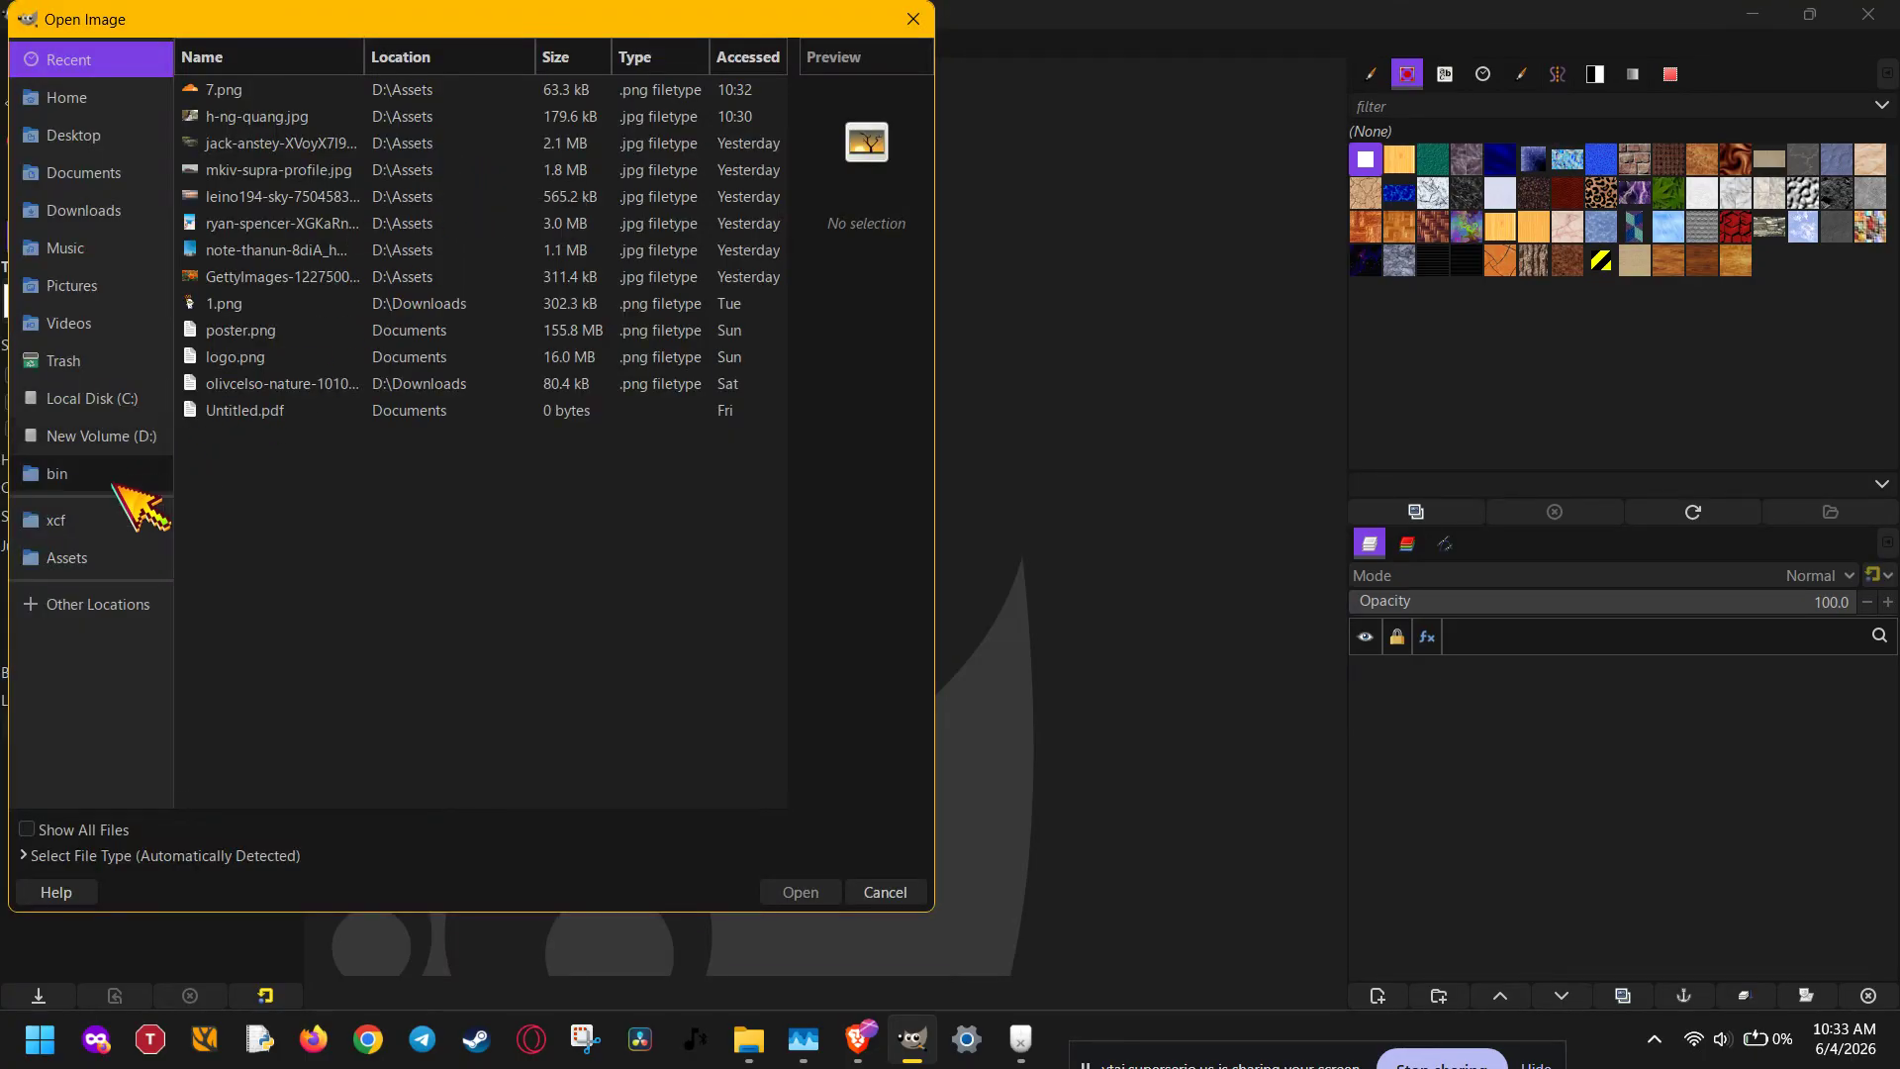
{"action": "left_click", "coordinate": [80, 523]}
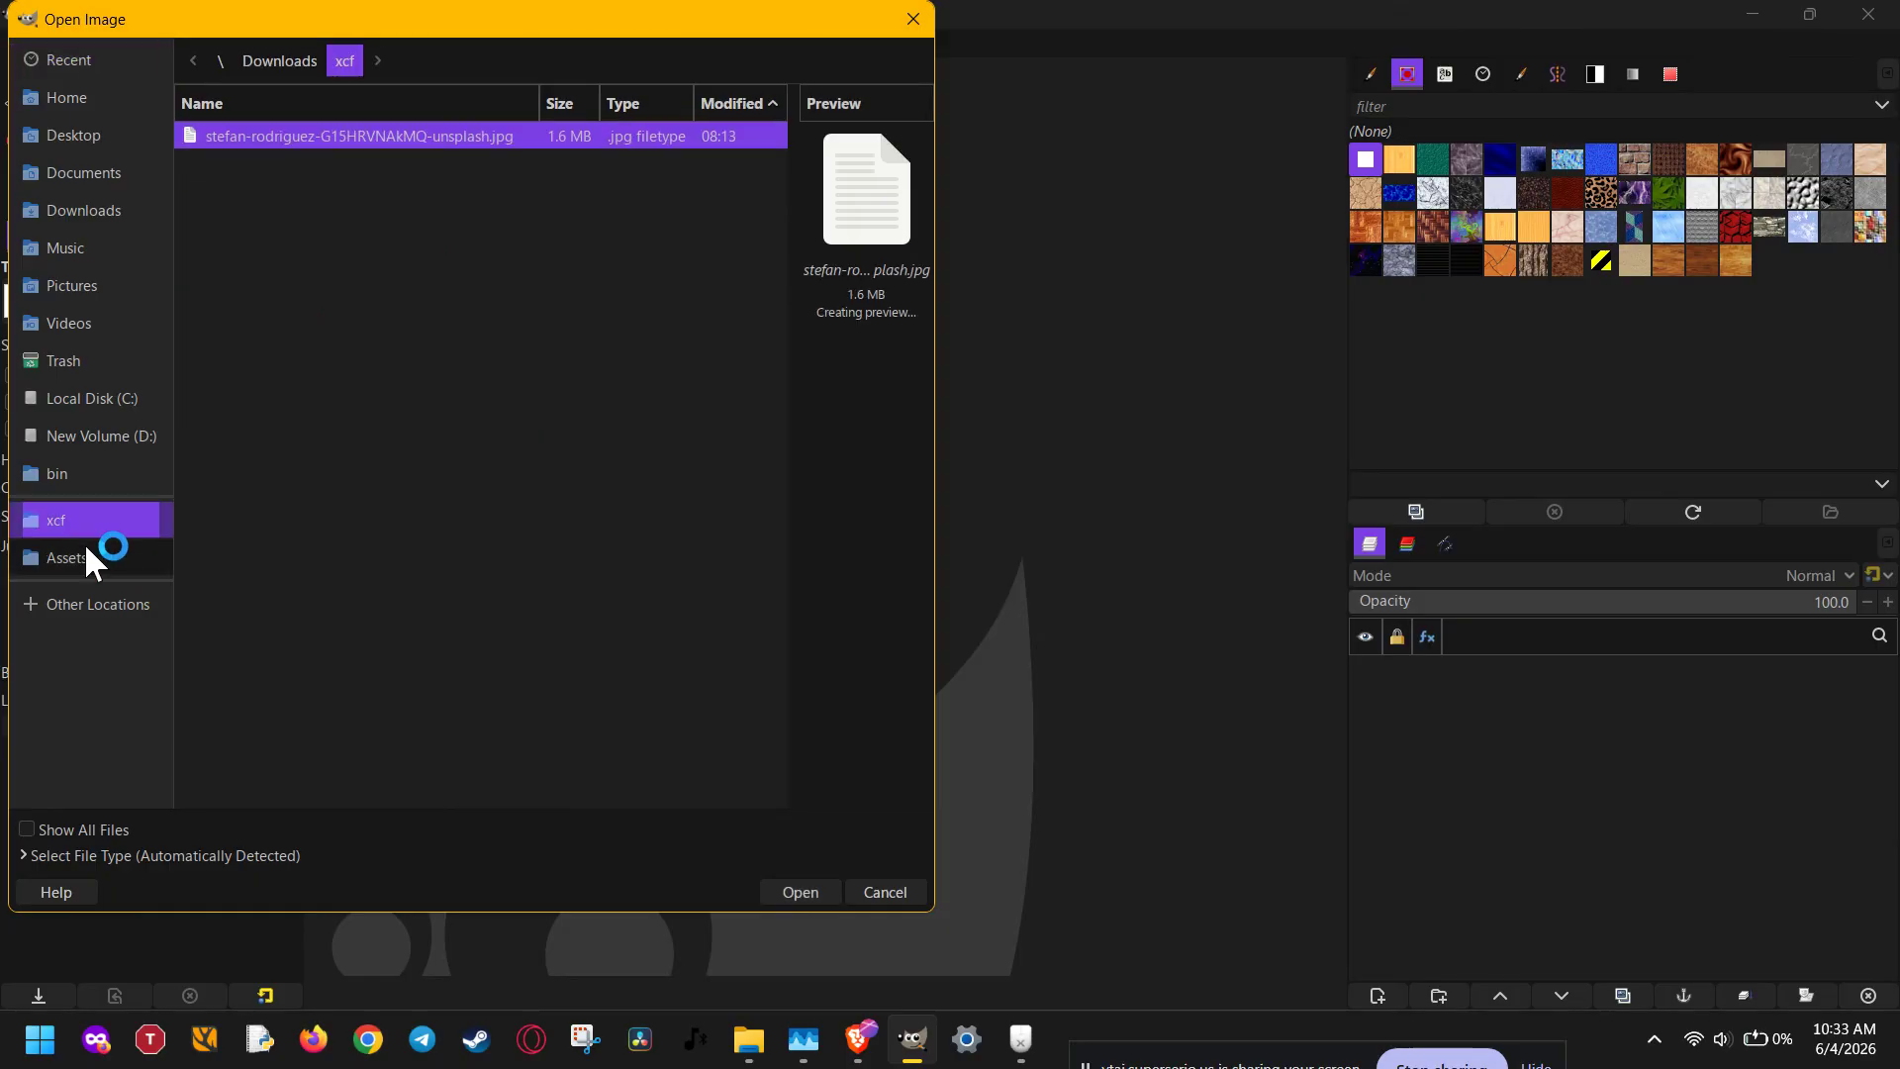
{"action": "left_click", "coordinate": [86, 554]}
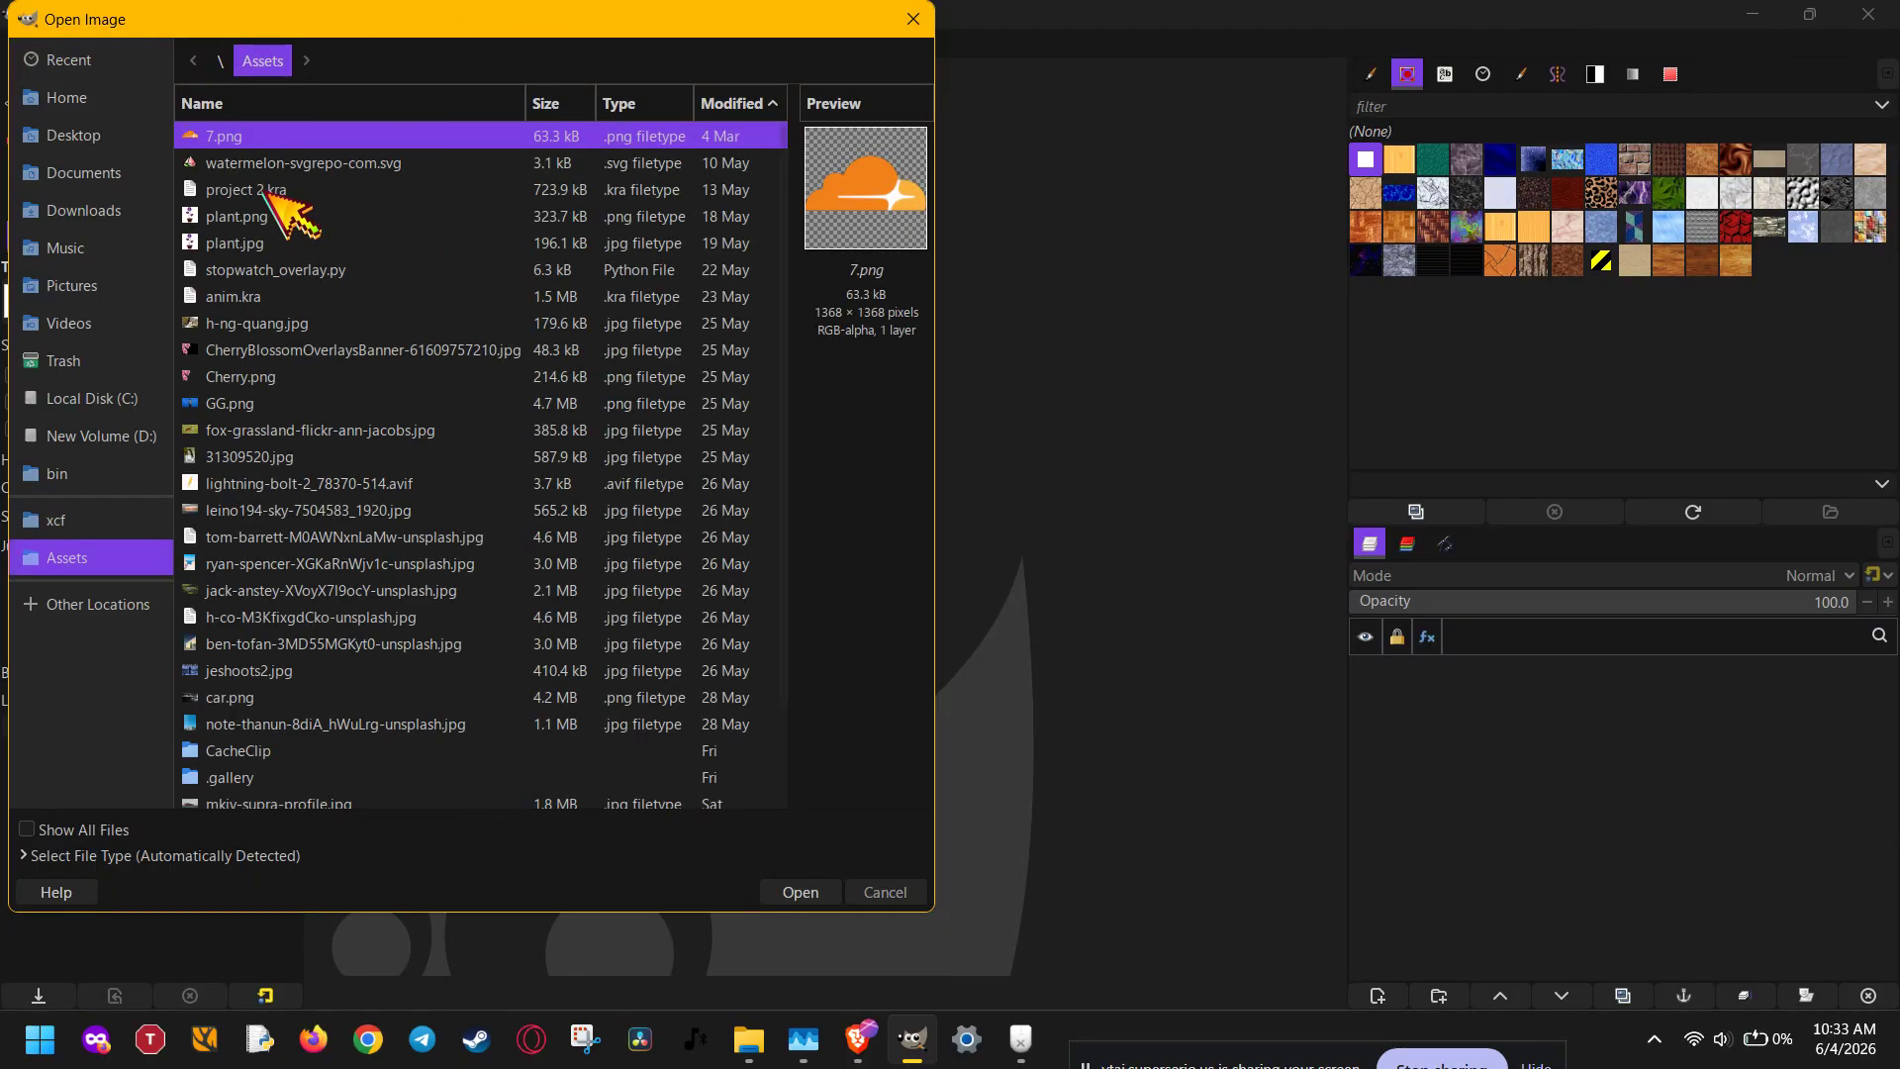
{"action": "left_click", "coordinate": [243, 324]}
{"action": "left_click", "coordinate": [802, 892]}
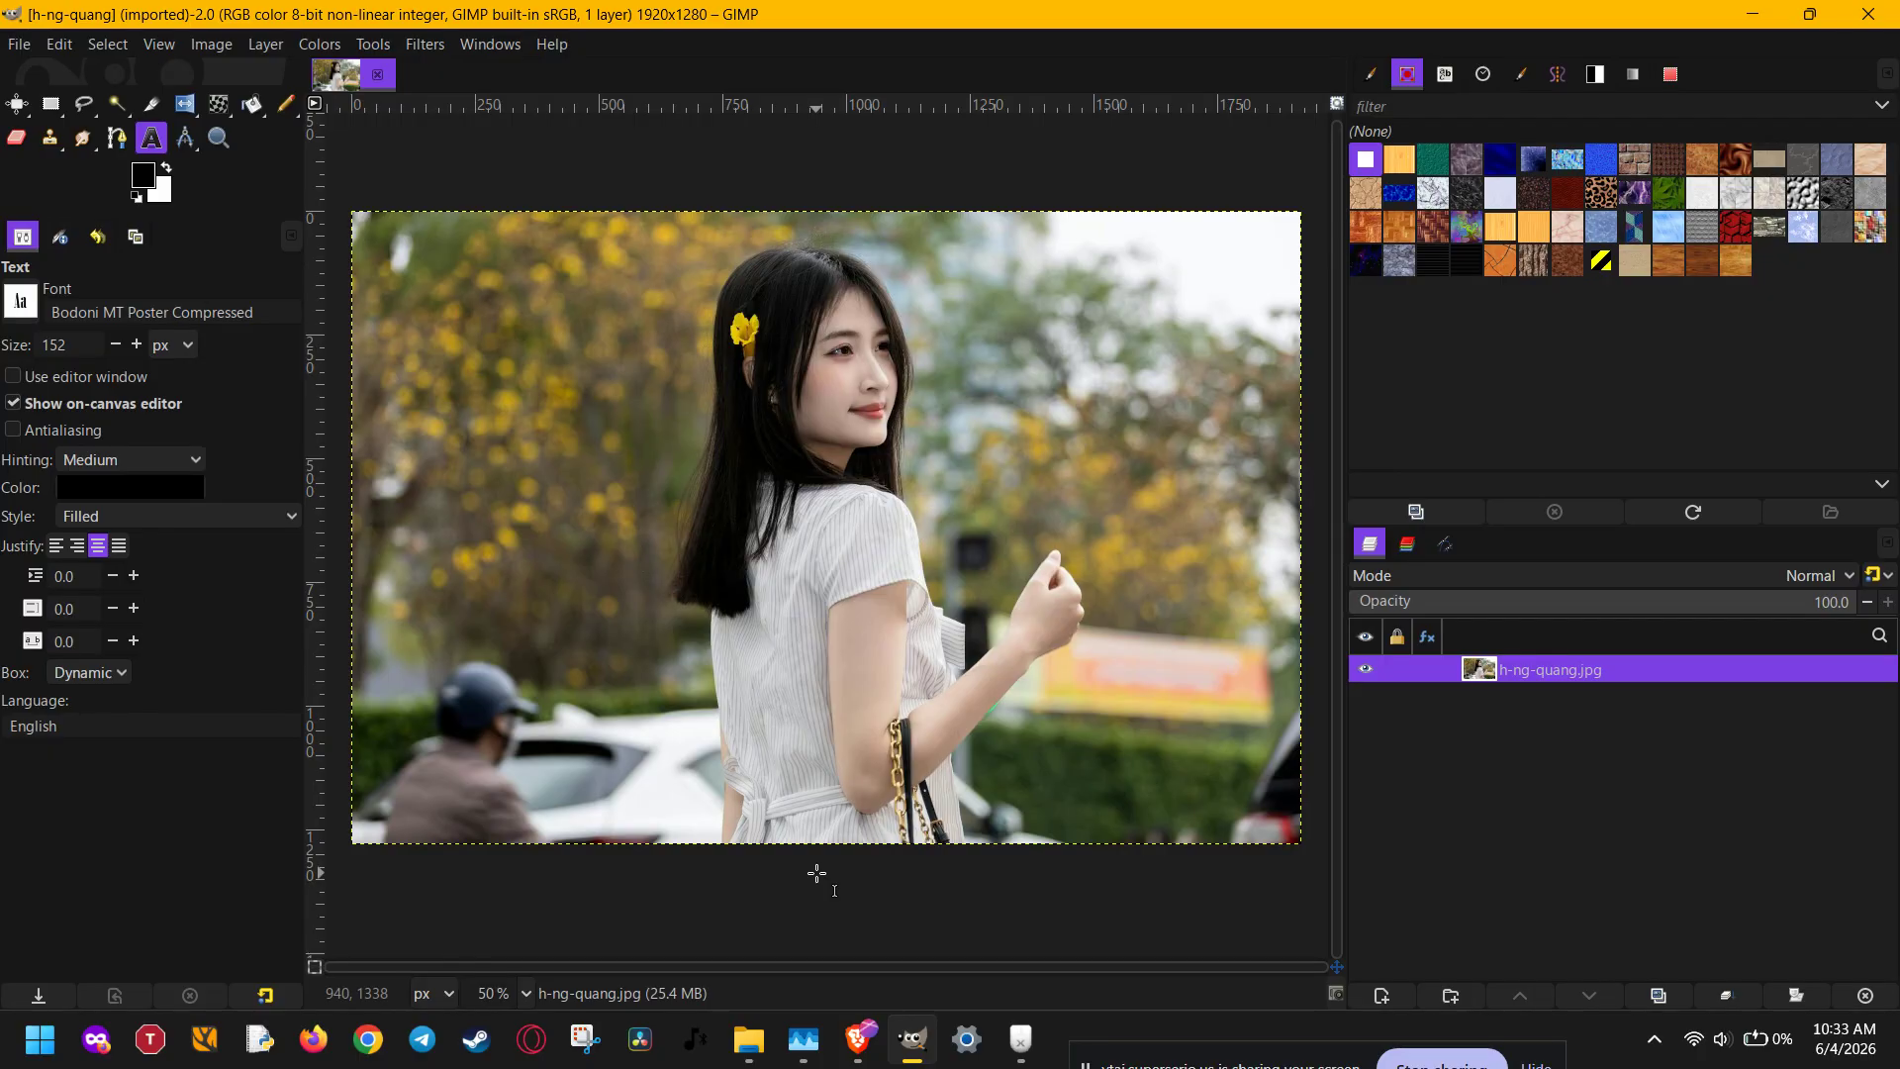
{"action": "scroll", "coordinate": [738, 953], "scroll_direction": "down", "scroll_amount": 1}
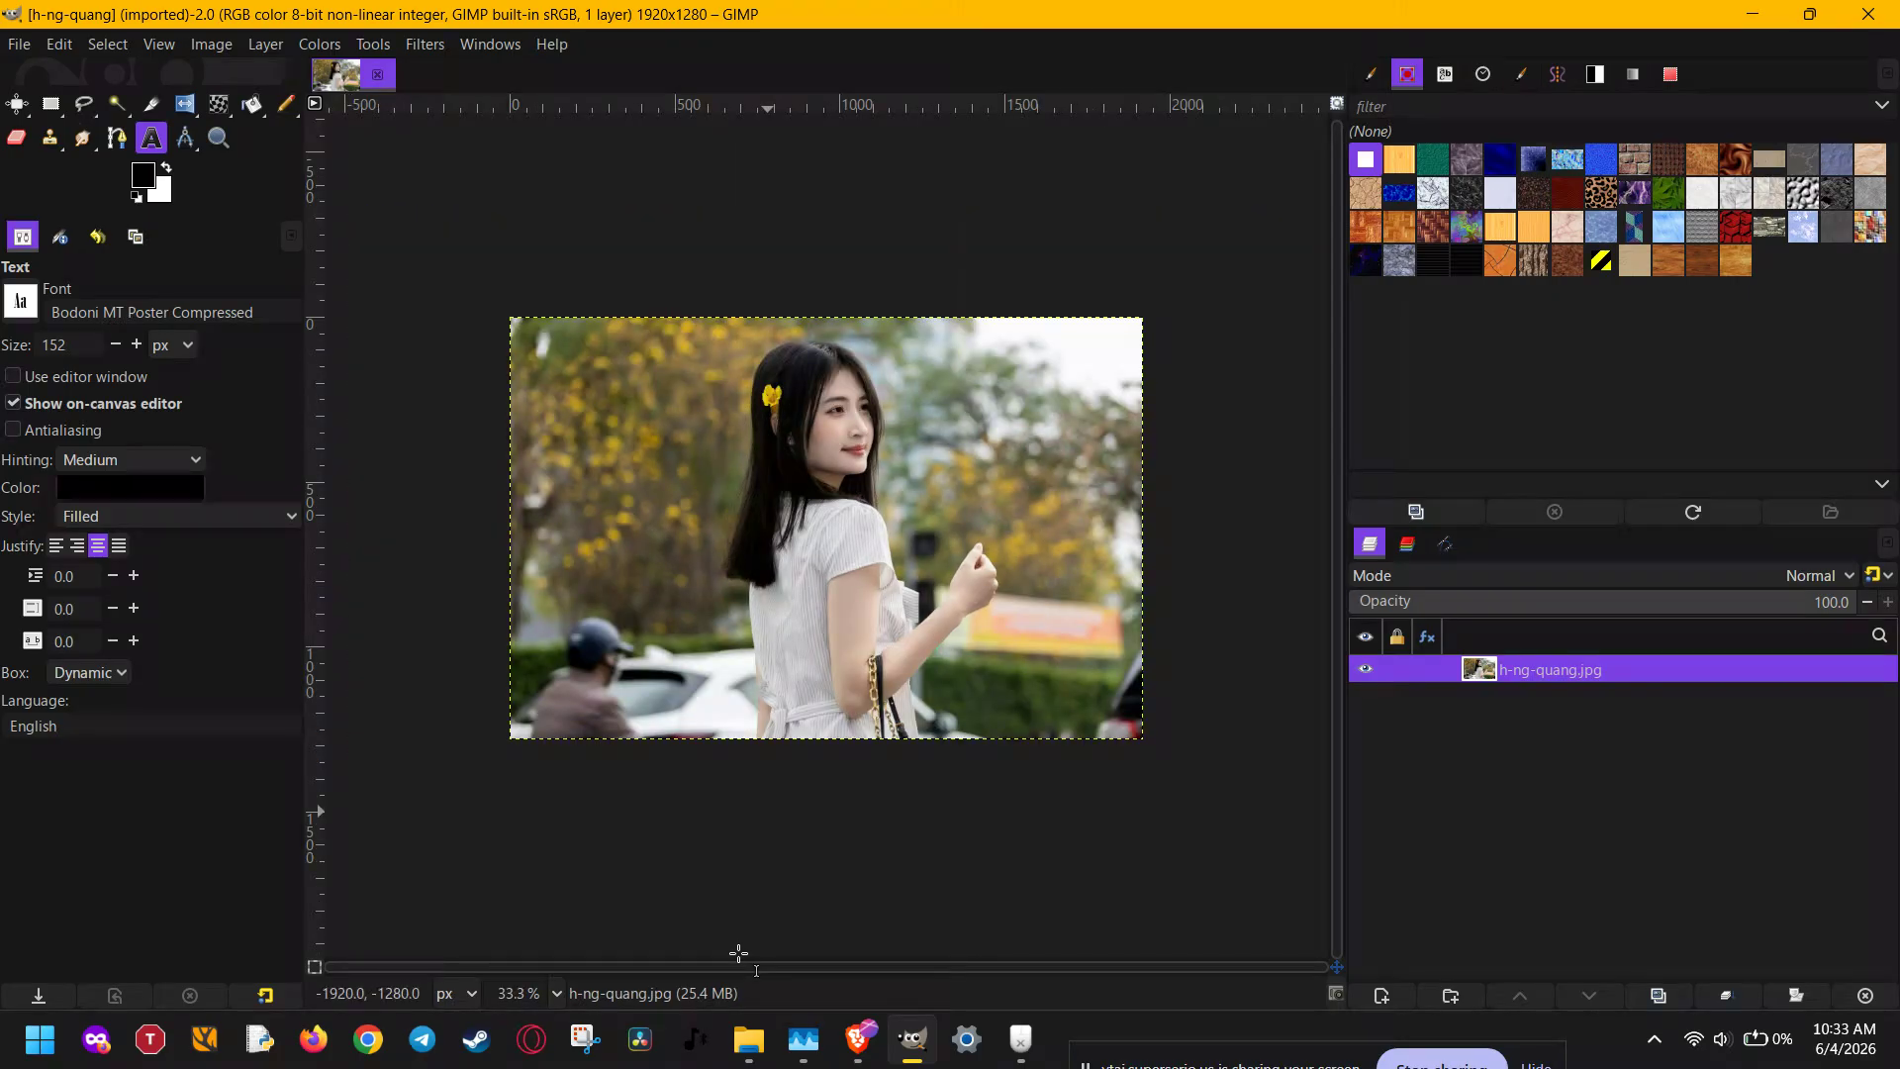
{"action": "scroll", "coordinate": [743, 911], "scroll_direction": "up", "scroll_amount": 1}
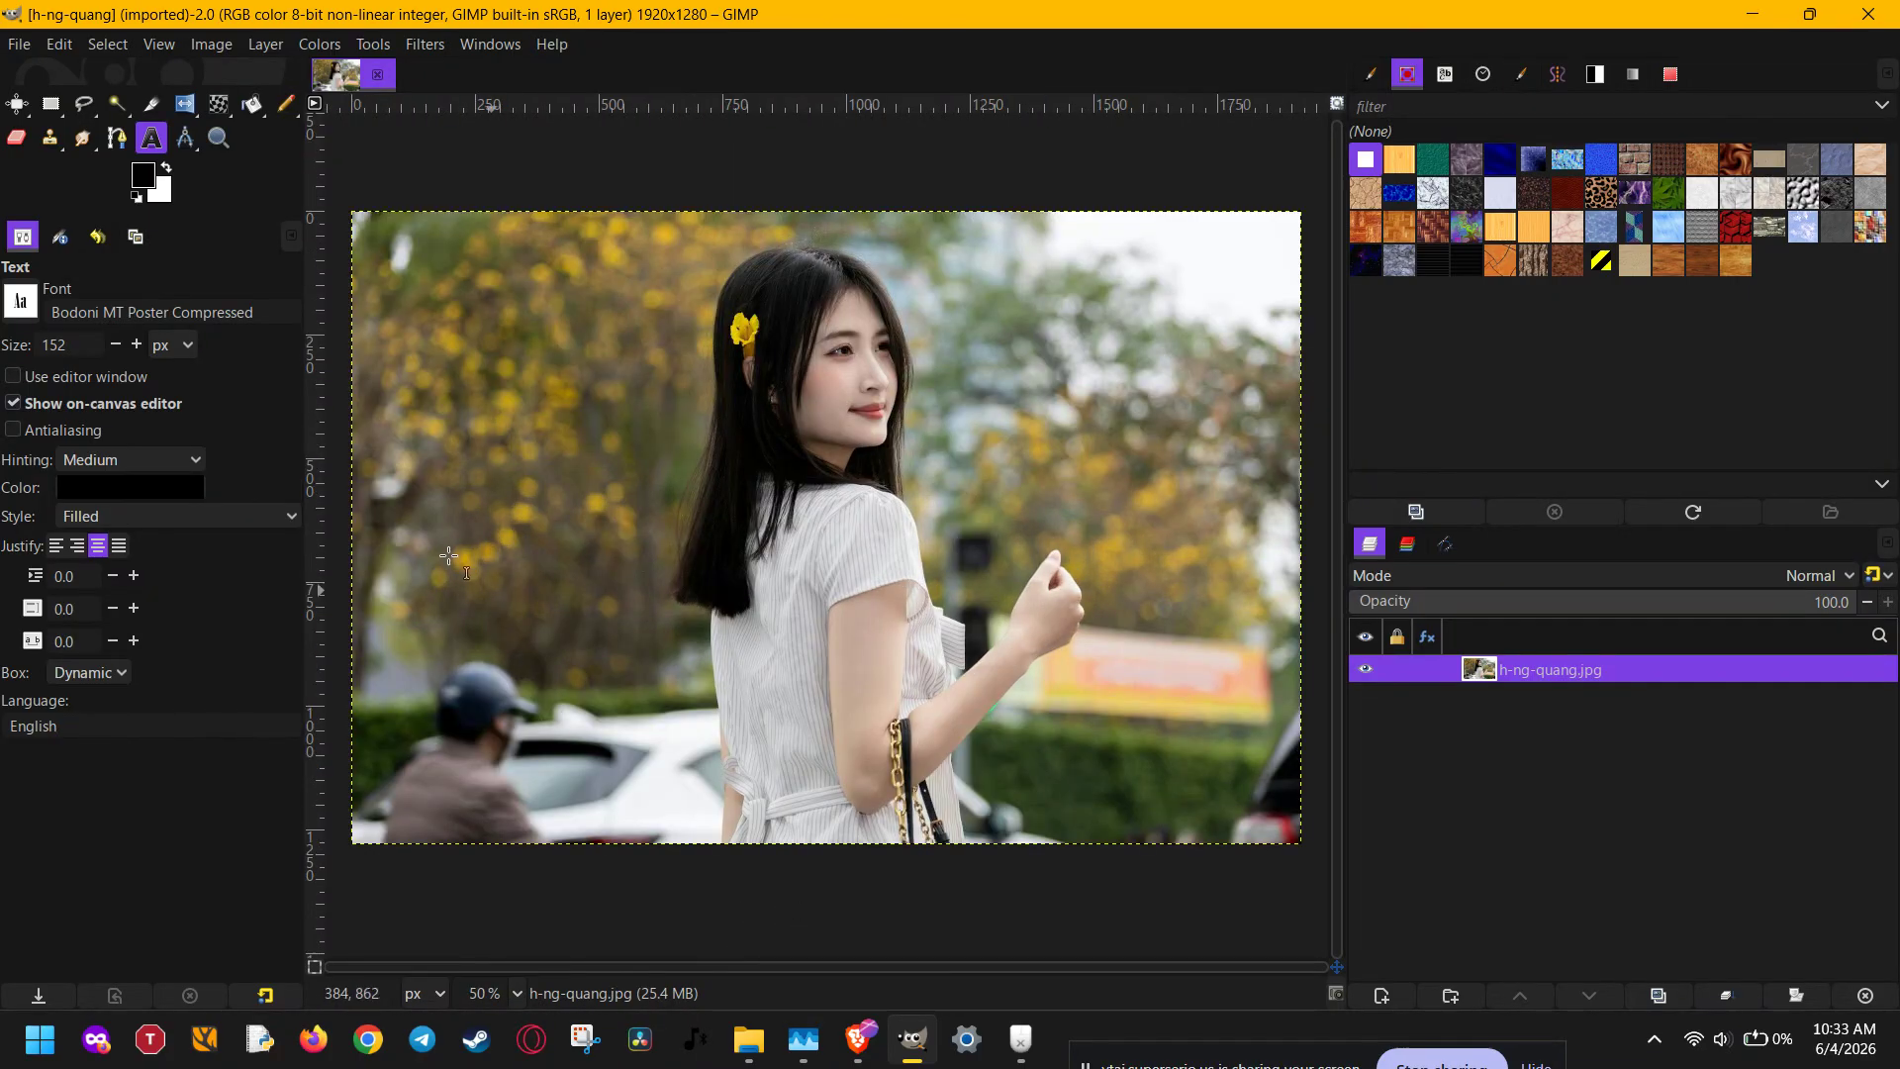
- Add Cherry.png from the Assets folder to the open image as a new layer
{"action": "left_click", "coordinate": [19, 45]}
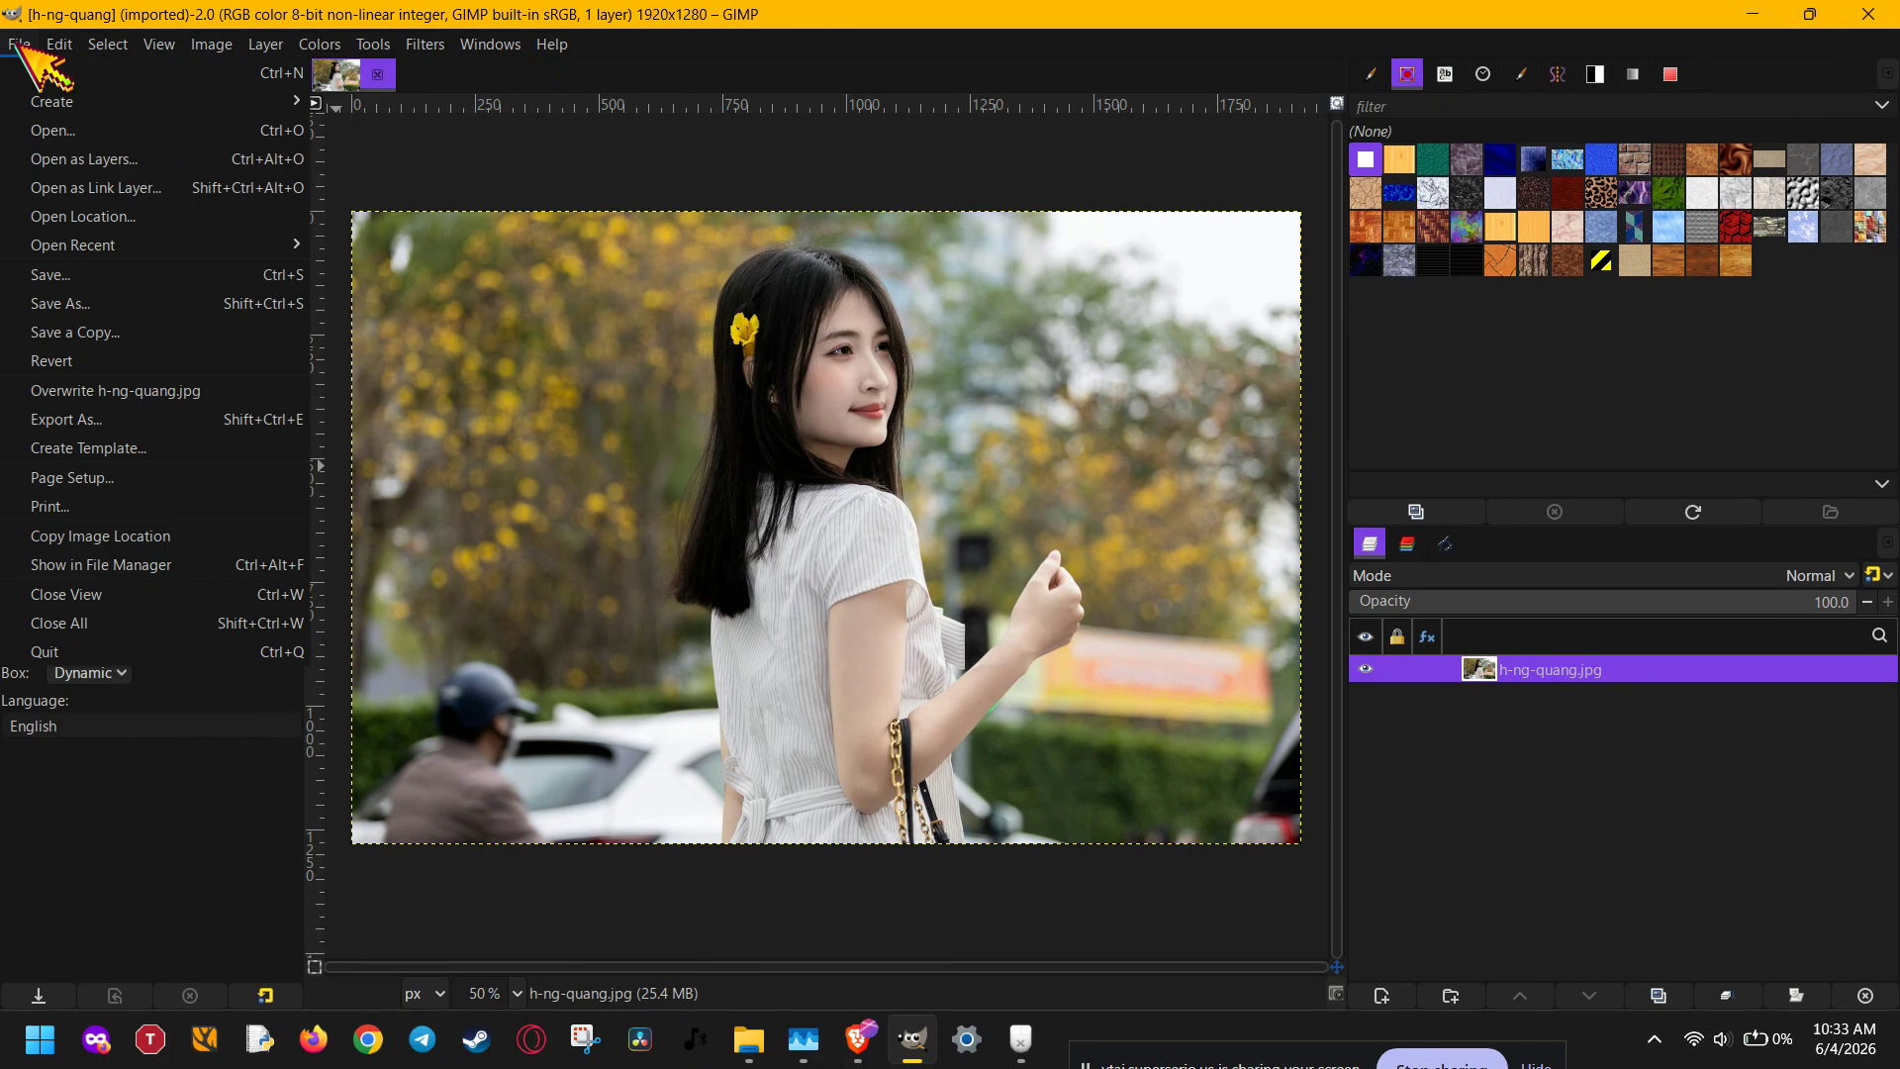
{"action": "left_click", "coordinate": [127, 160]}
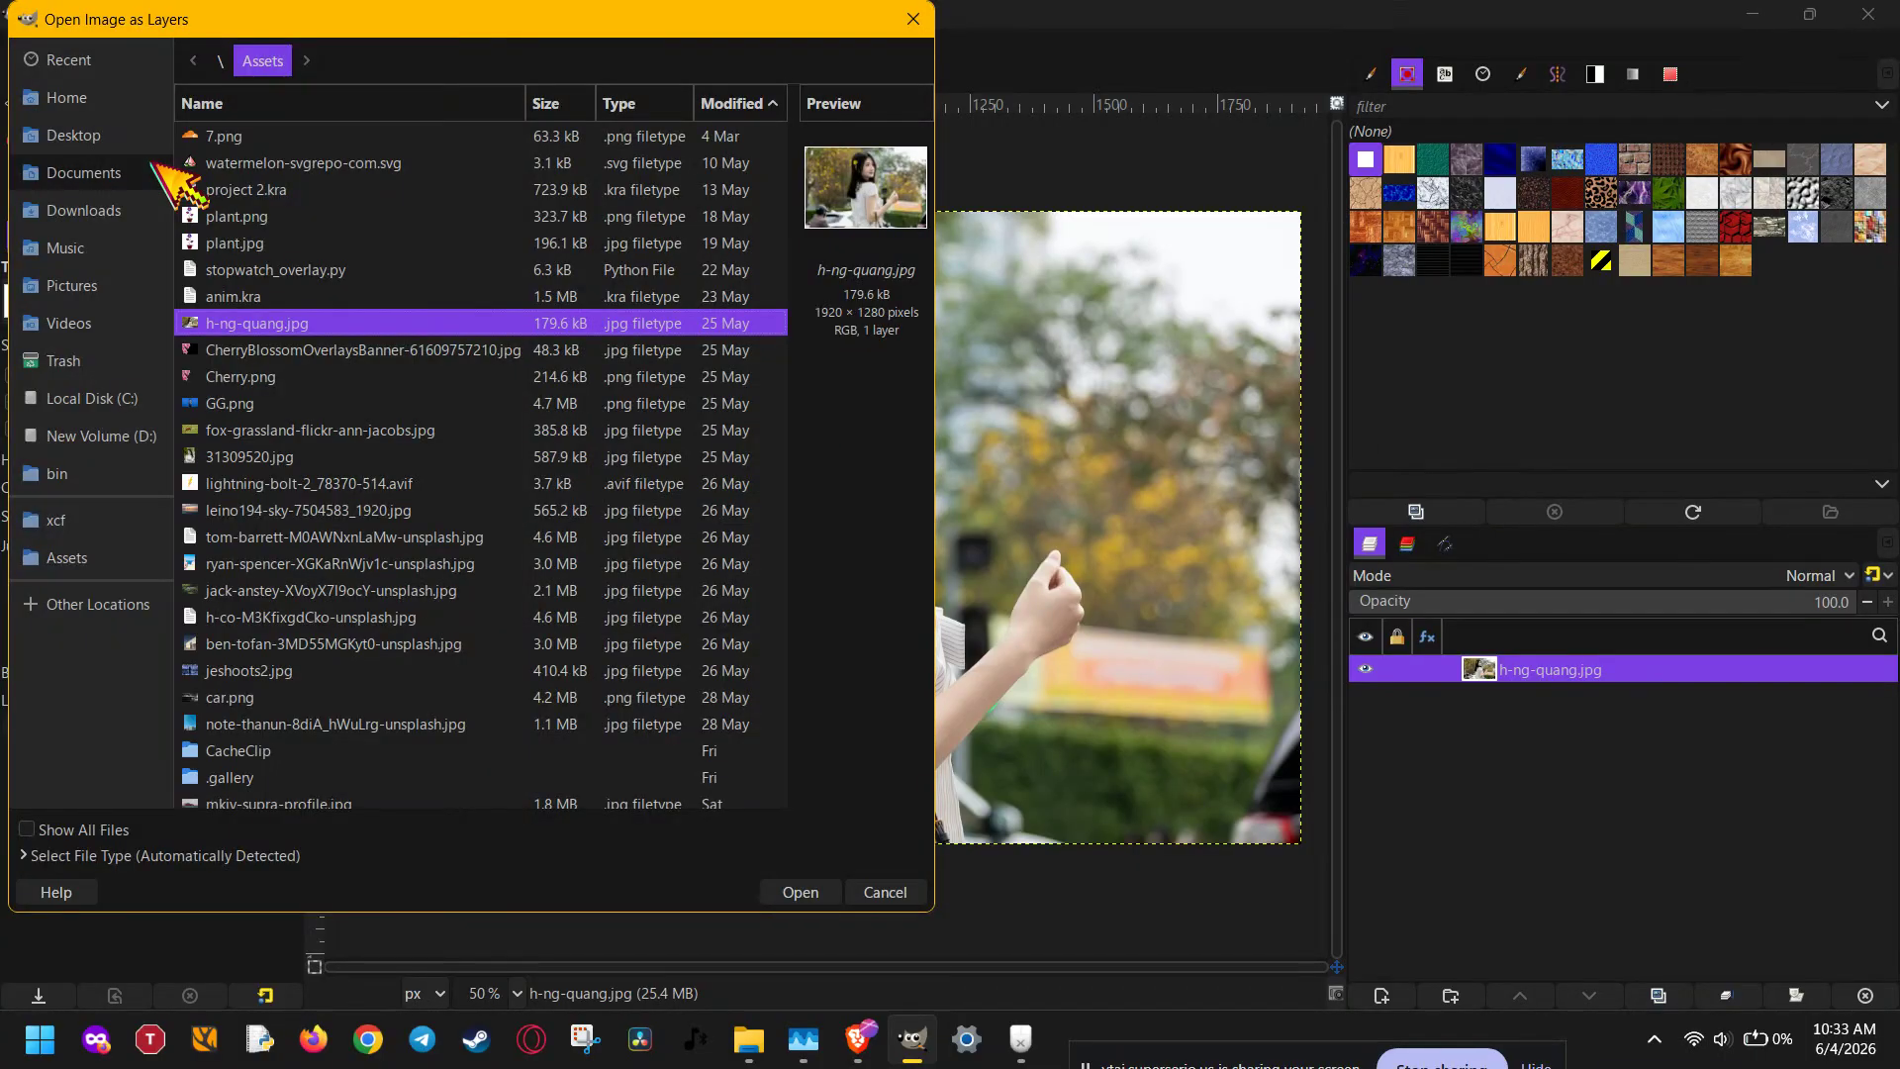
{"action": "left_click", "coordinate": [233, 377]}
{"action": "left_click", "coordinate": [804, 894]}
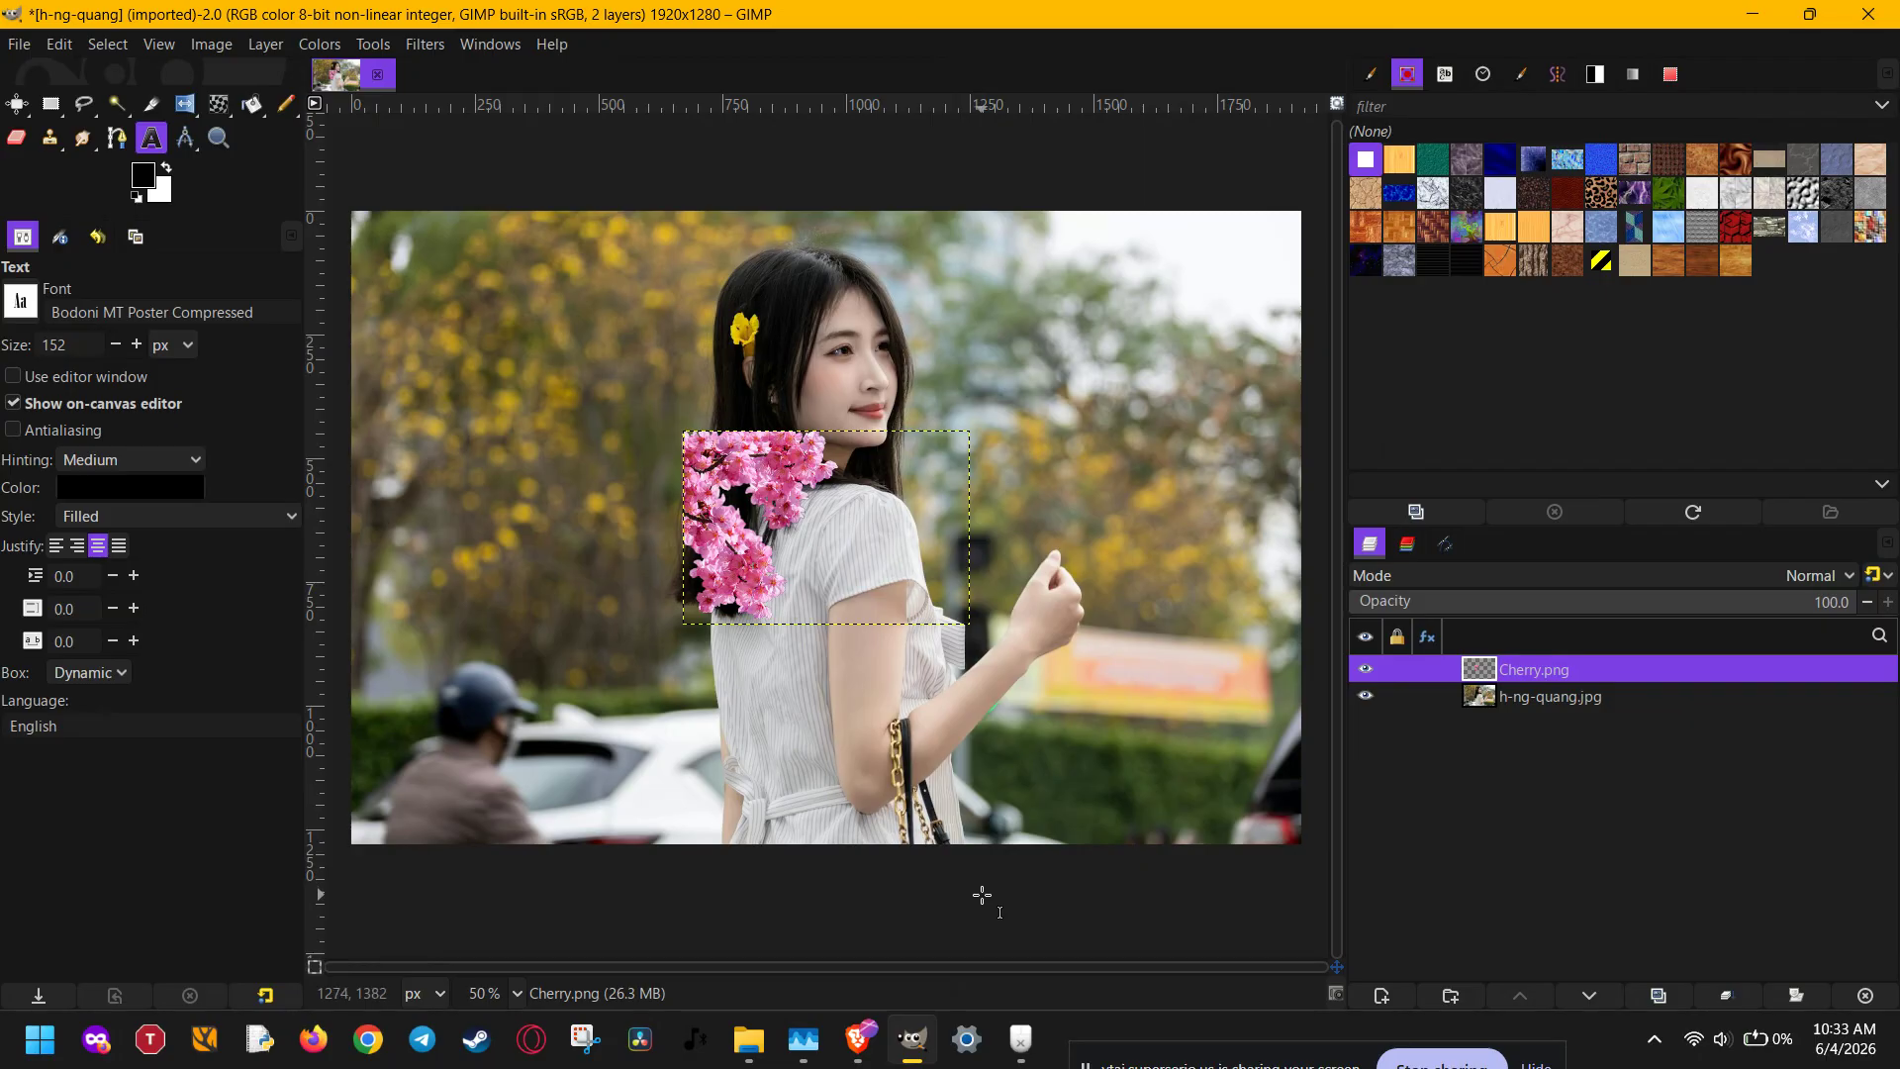
- Bring the car photo from the xcf folder in File Explorer into the GIMP image as a new layer
{"action": "mouse_move", "coordinate": [765, 1025]}
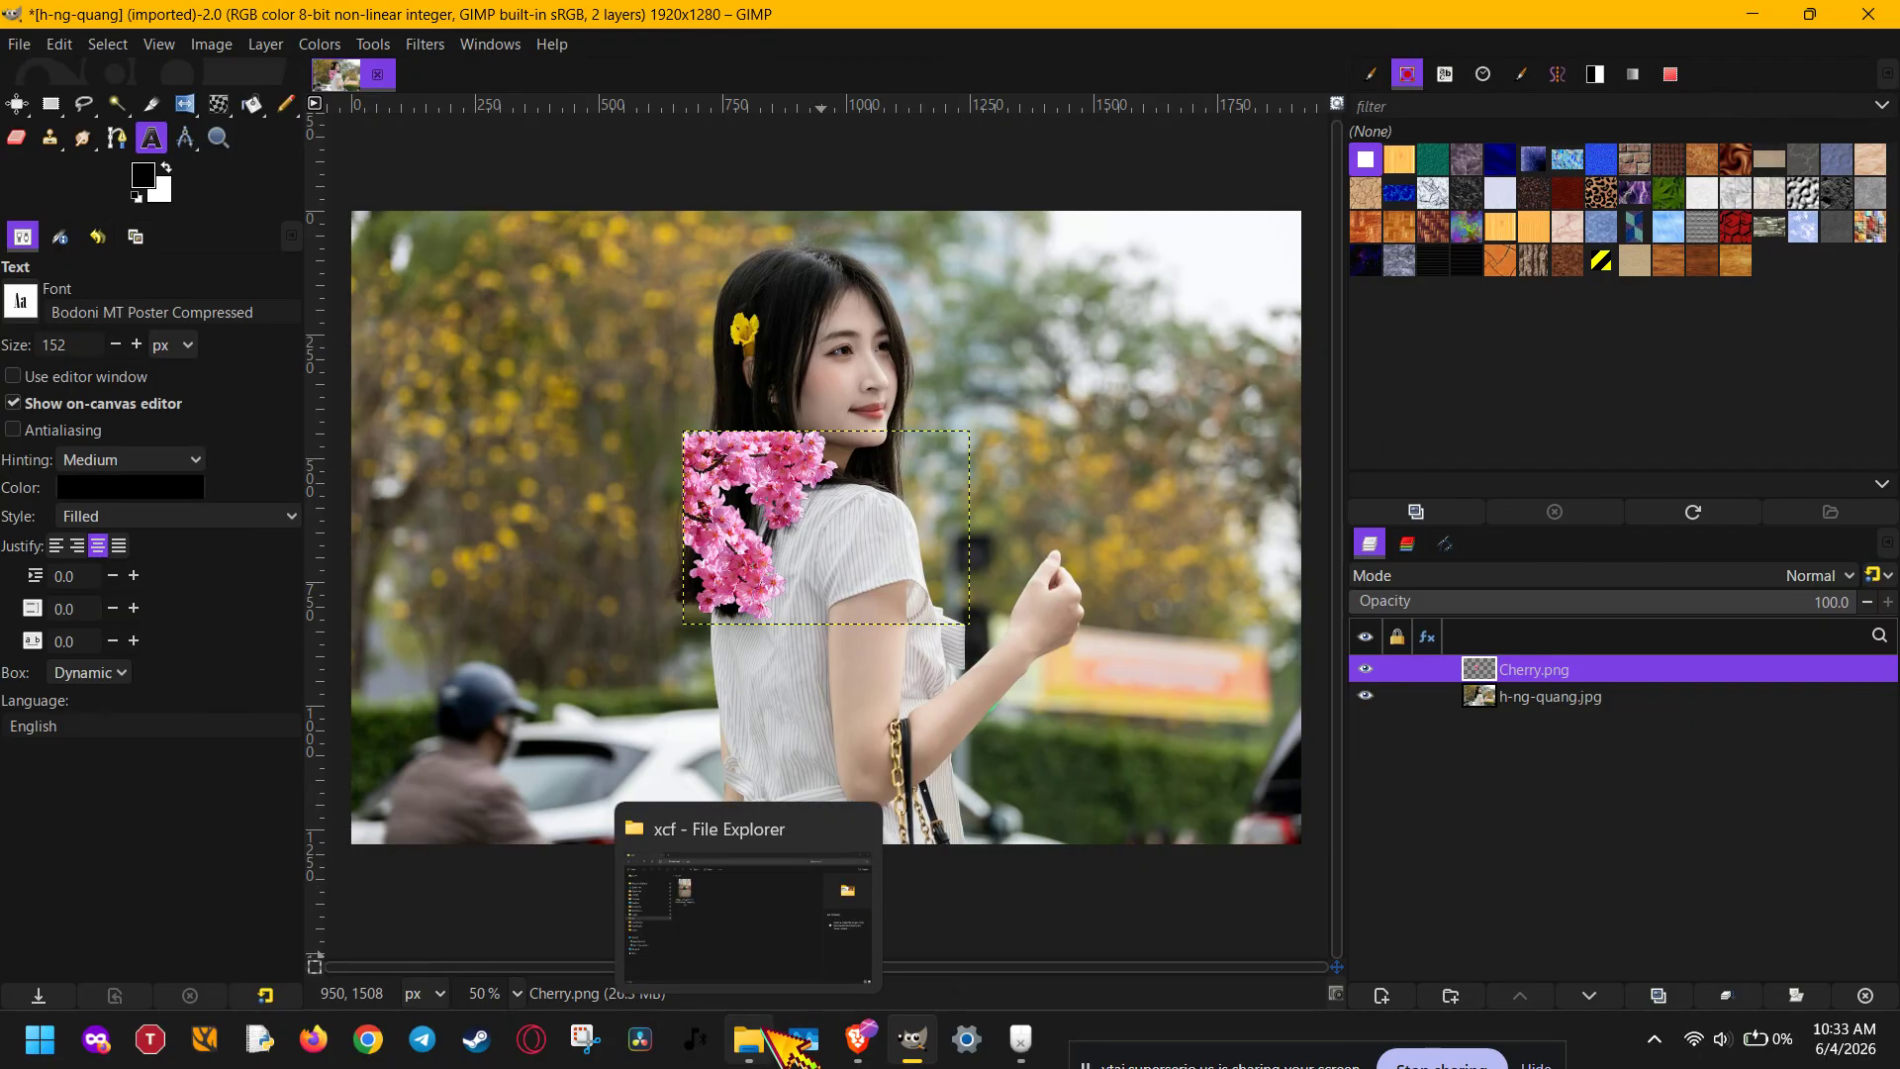
{"action": "left_click", "coordinate": [763, 936]}
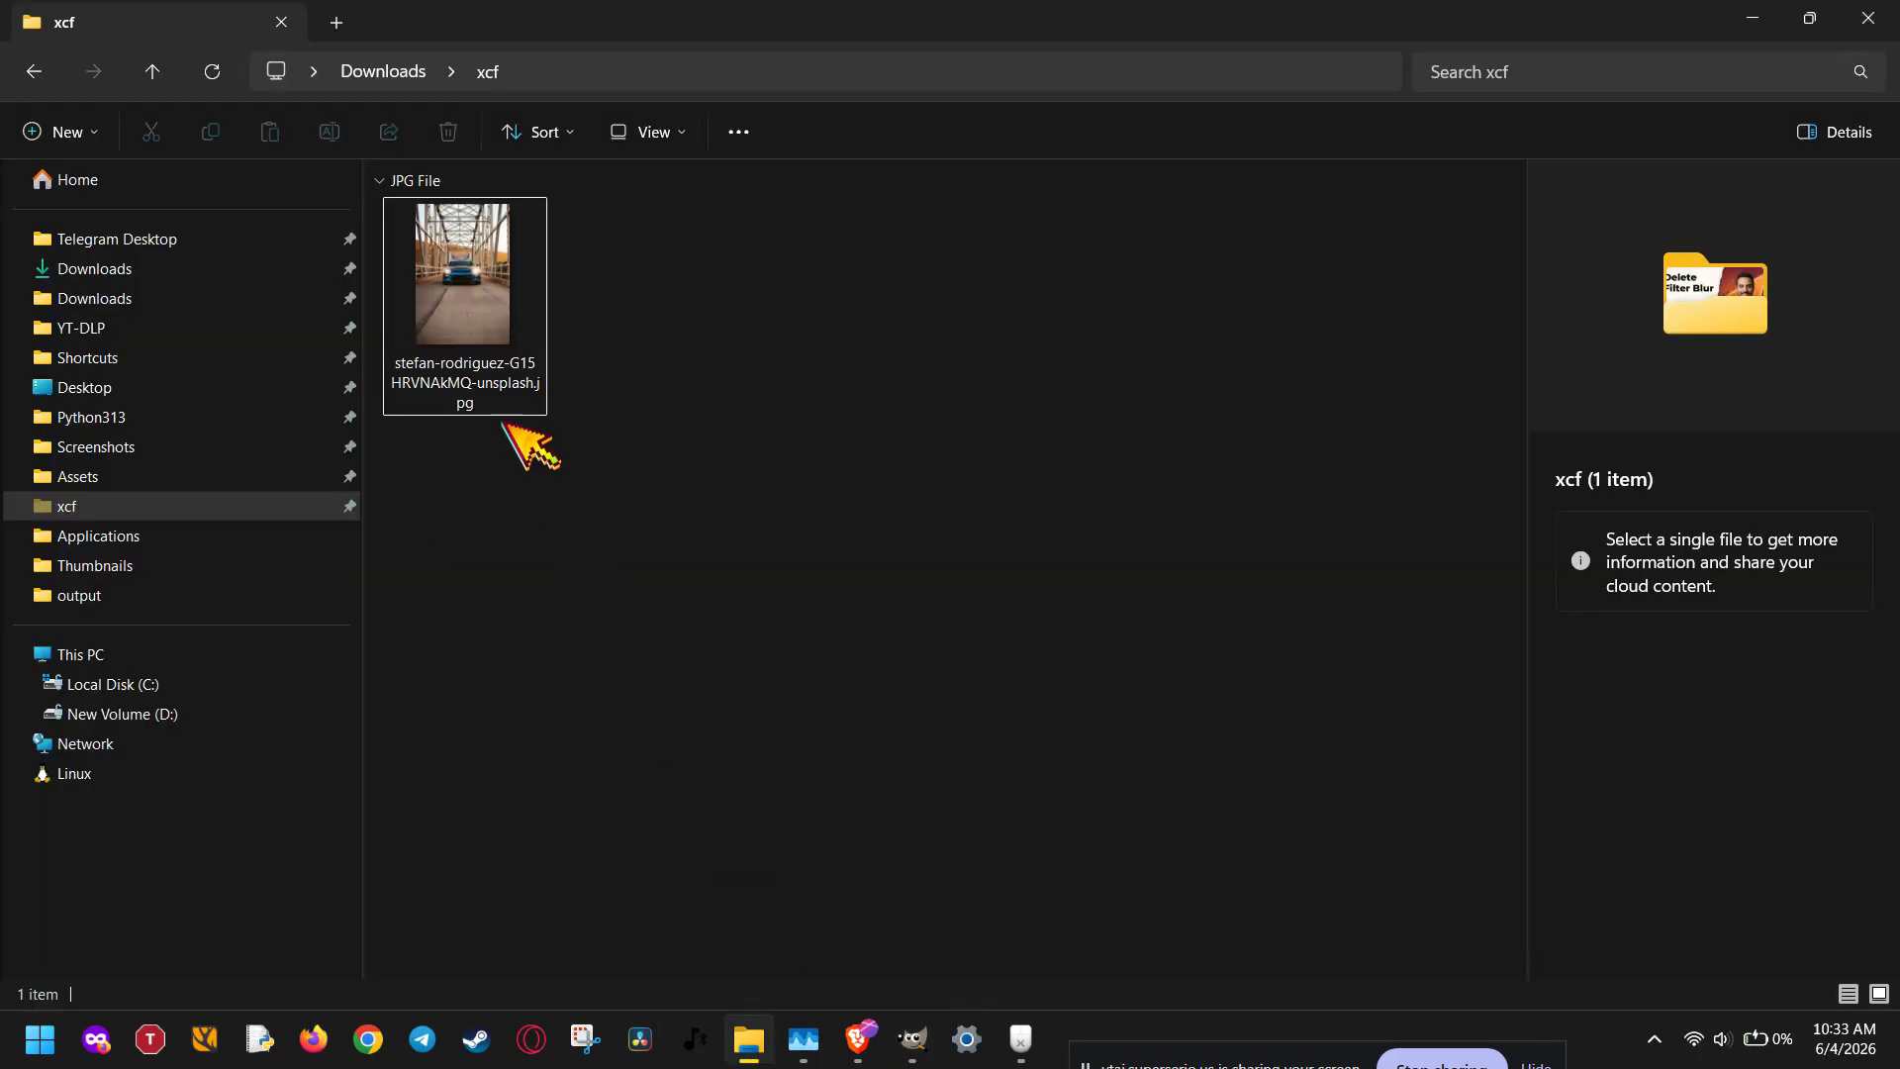
{"action": "left_click_drag", "start_coordinate": [498, 375], "coordinate": [894, 948]}
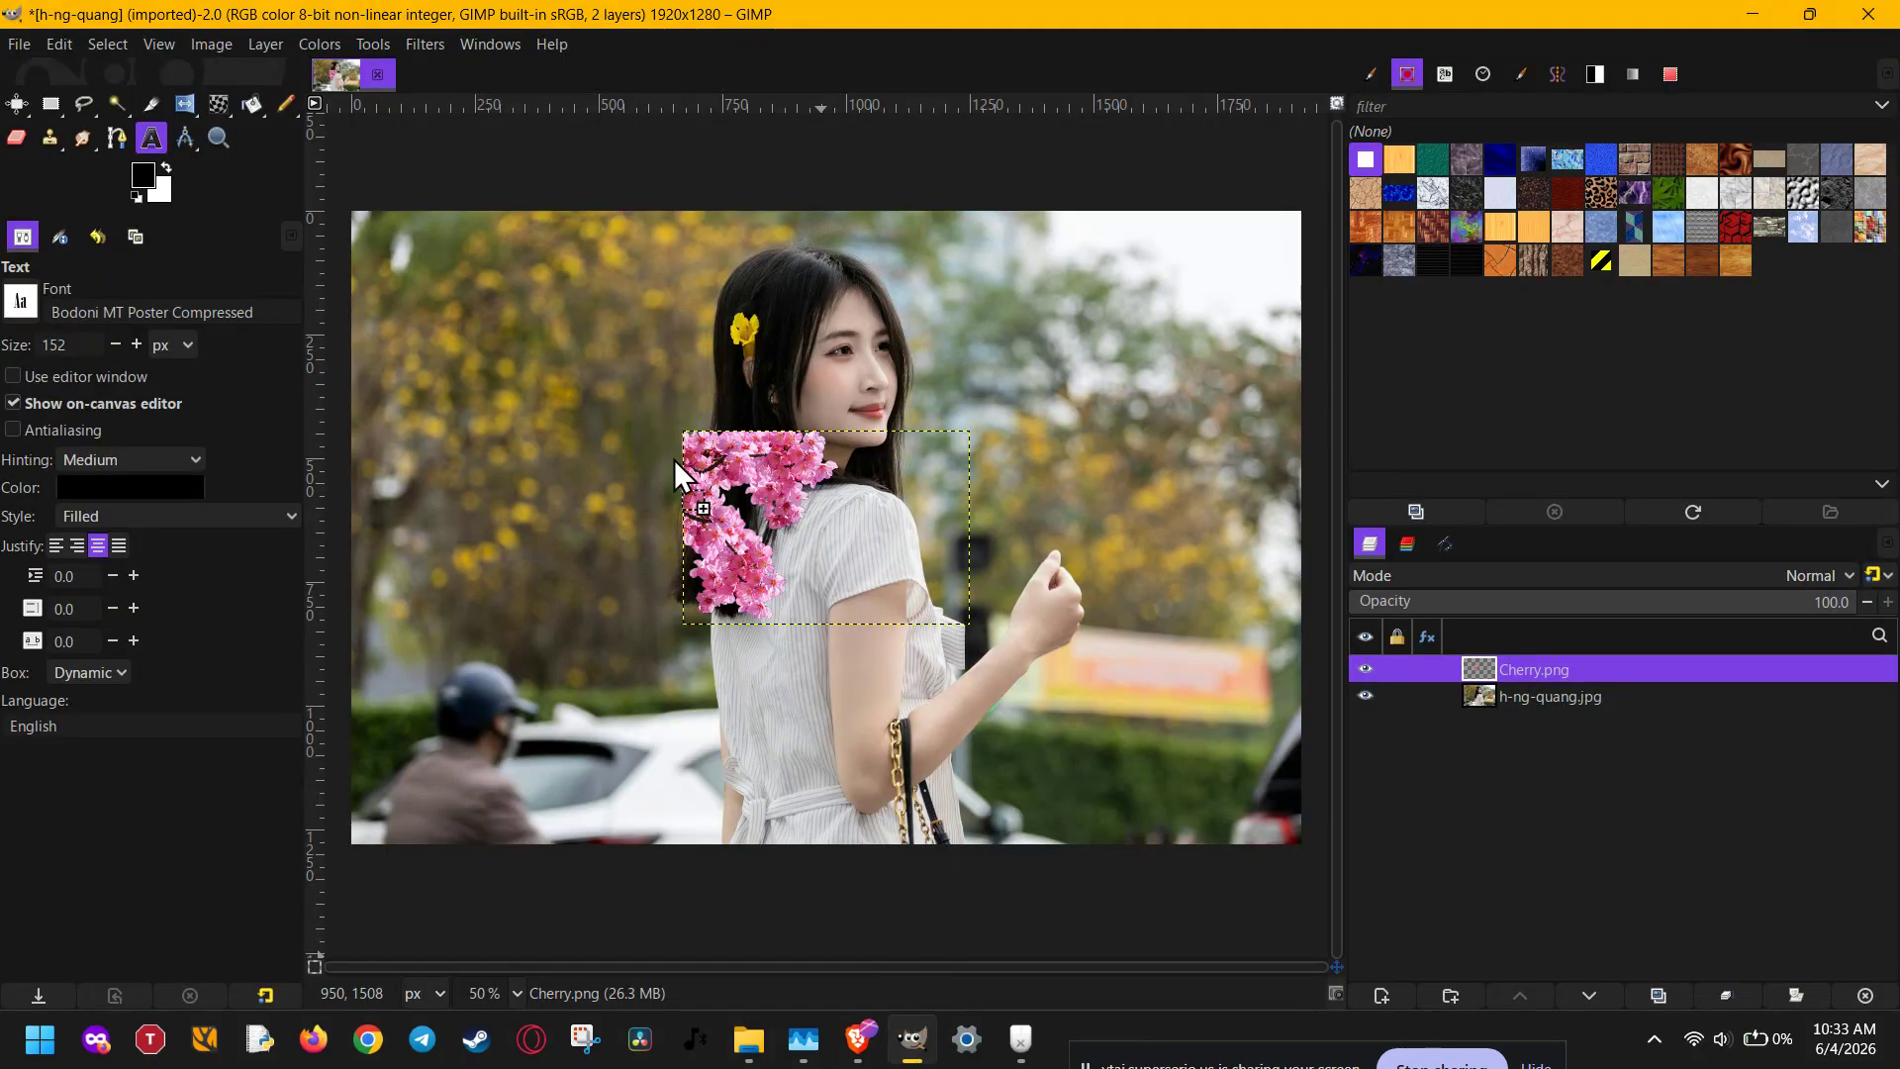
{"action": "left_click_drag", "start_coordinate": [659, 440], "coordinate": [659, 441]}
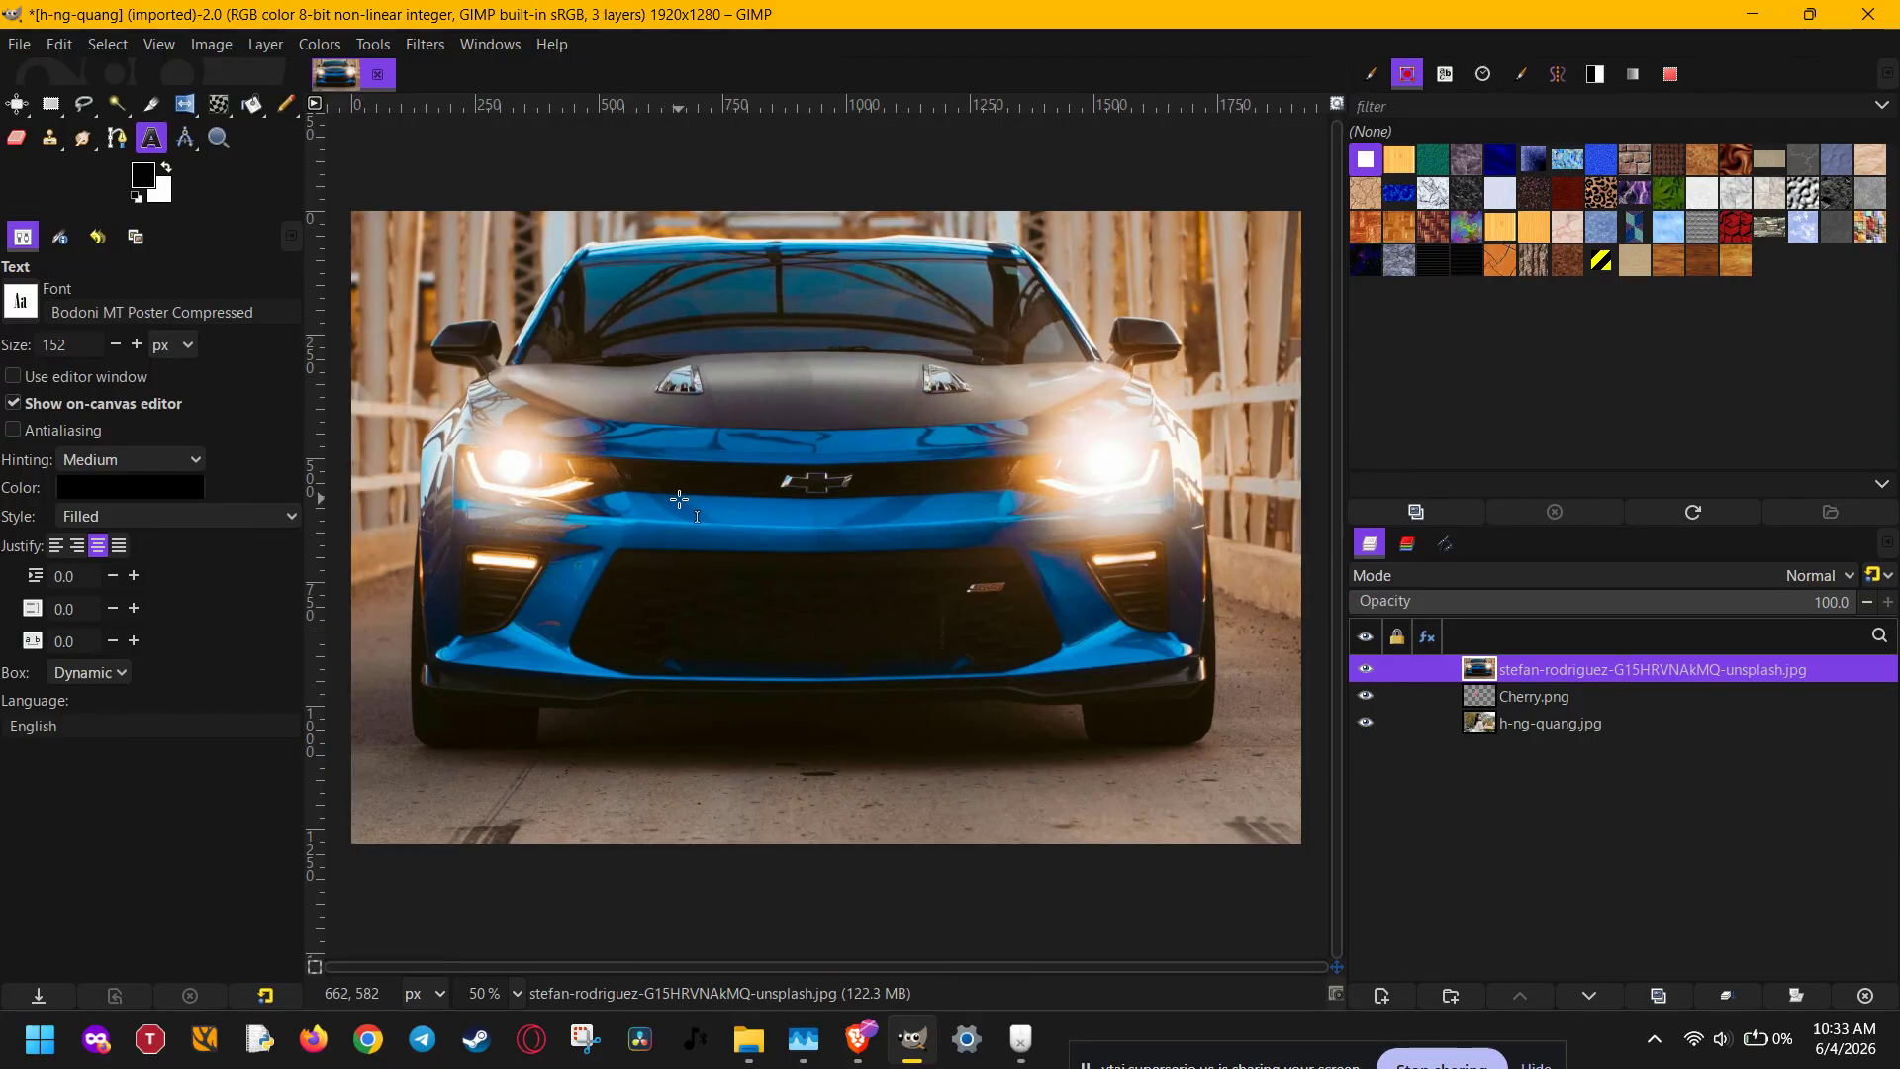
- Hide the car photo layer and move the Cherry.png layer to the upper-left corner of the portrait
{"action": "key", "text": "minus"}
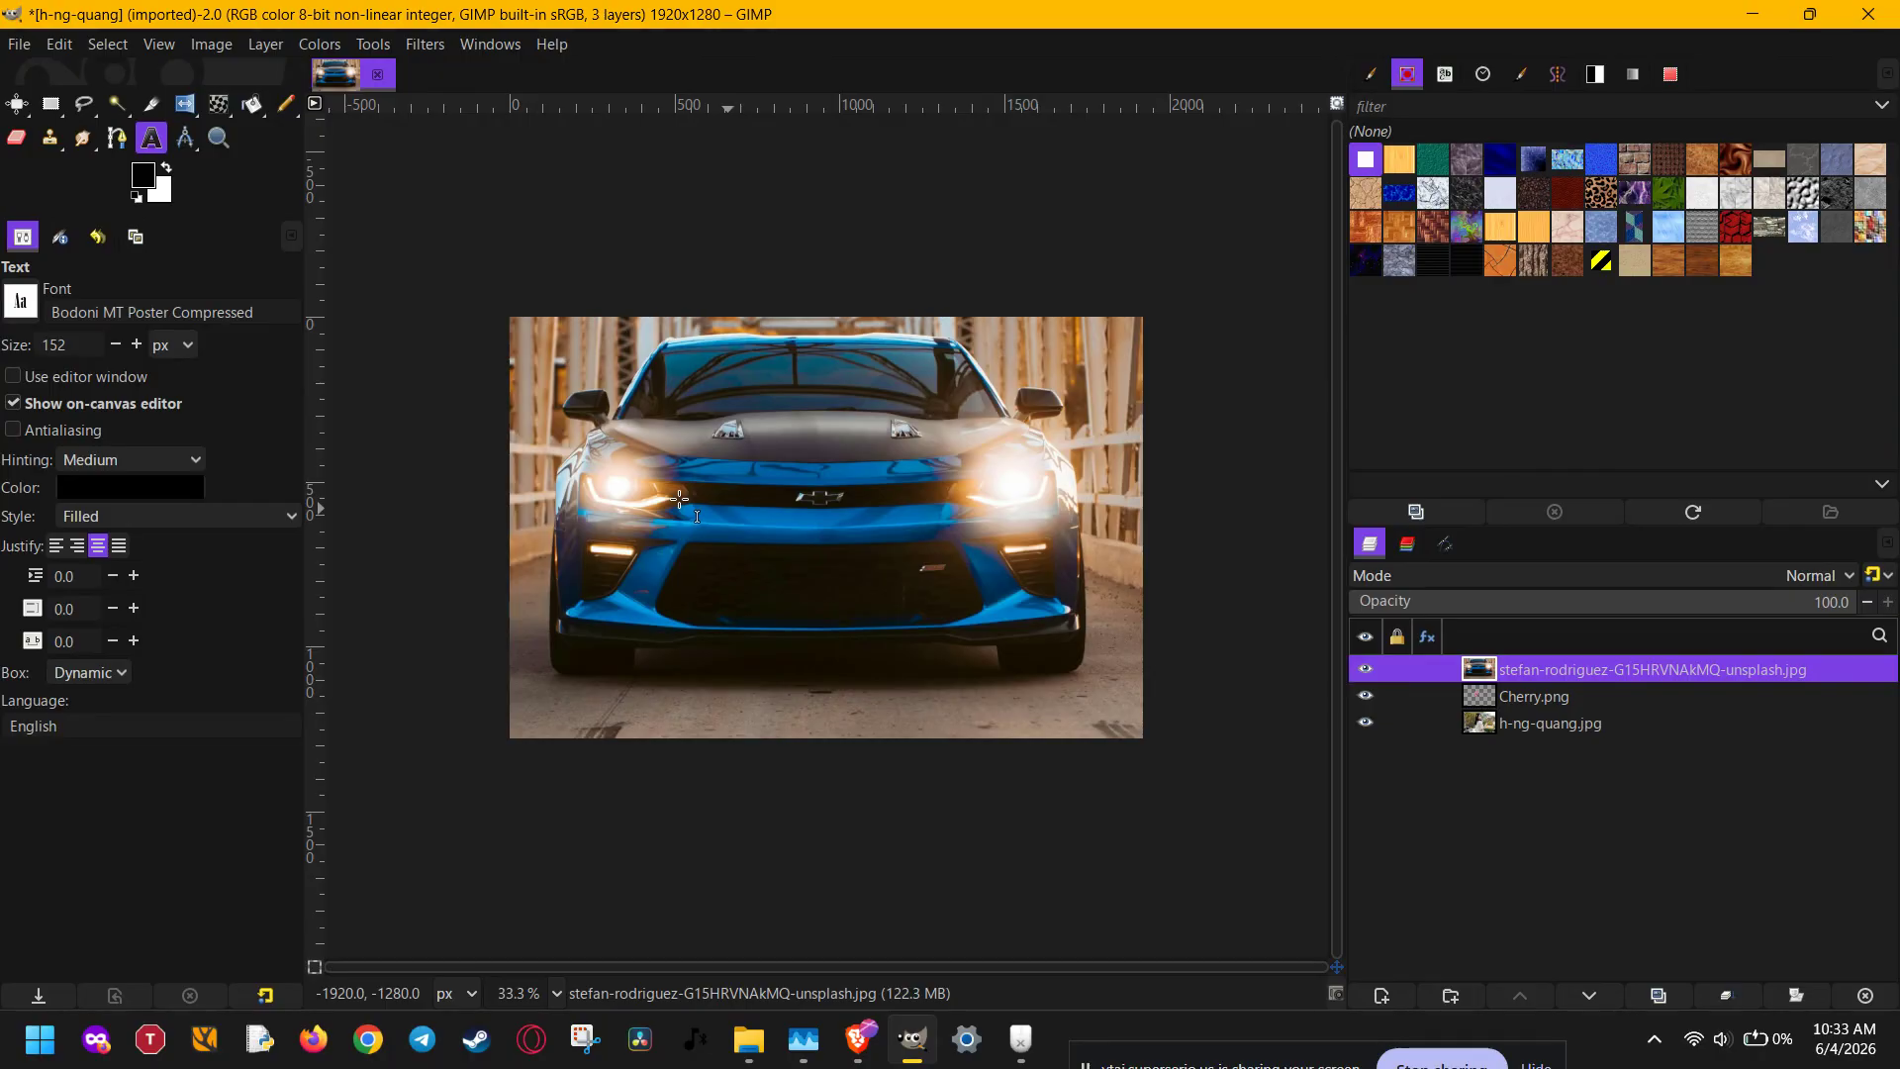
{"action": "left_click", "coordinate": [1365, 669]}
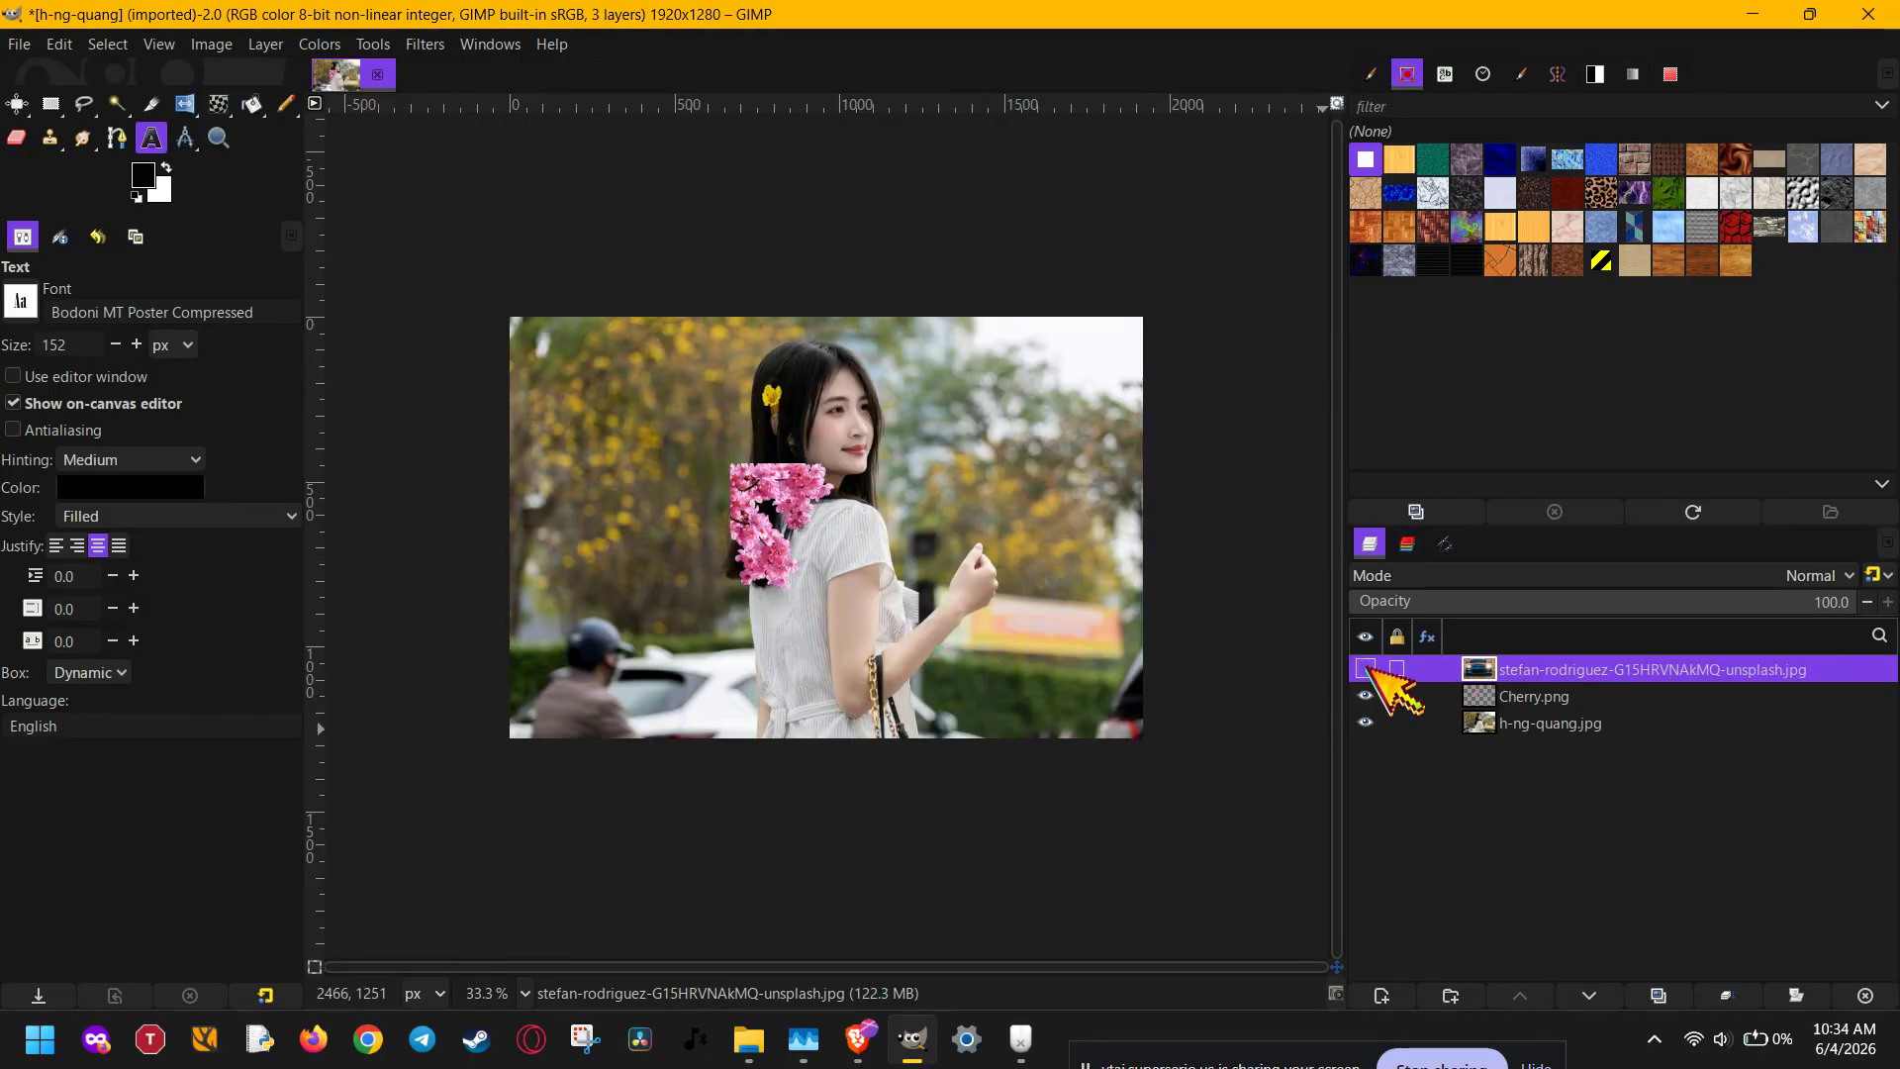
{"action": "left_click", "coordinate": [1499, 695]}
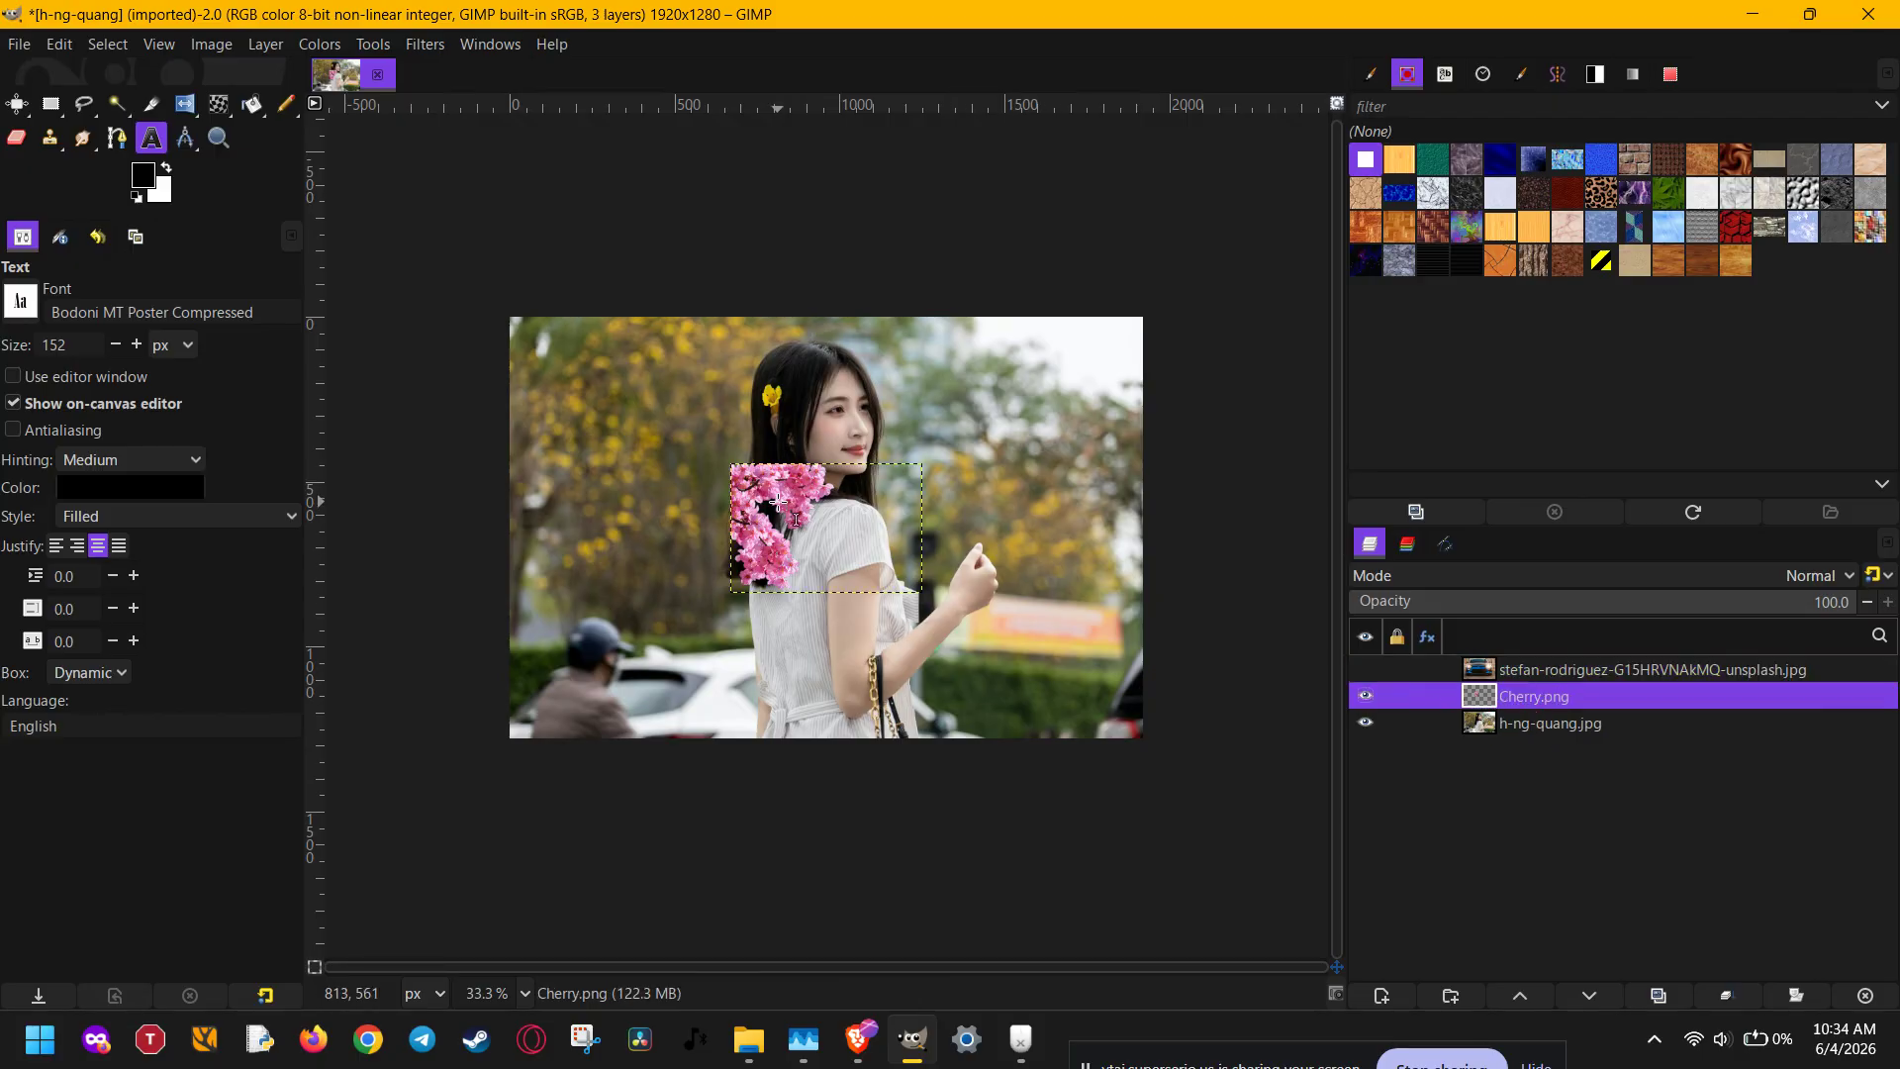
{"action": "key", "text": "m"}
{"action": "scroll", "coordinate": [779, 502], "scroll_direction": "up", "scroll_amount": 2}
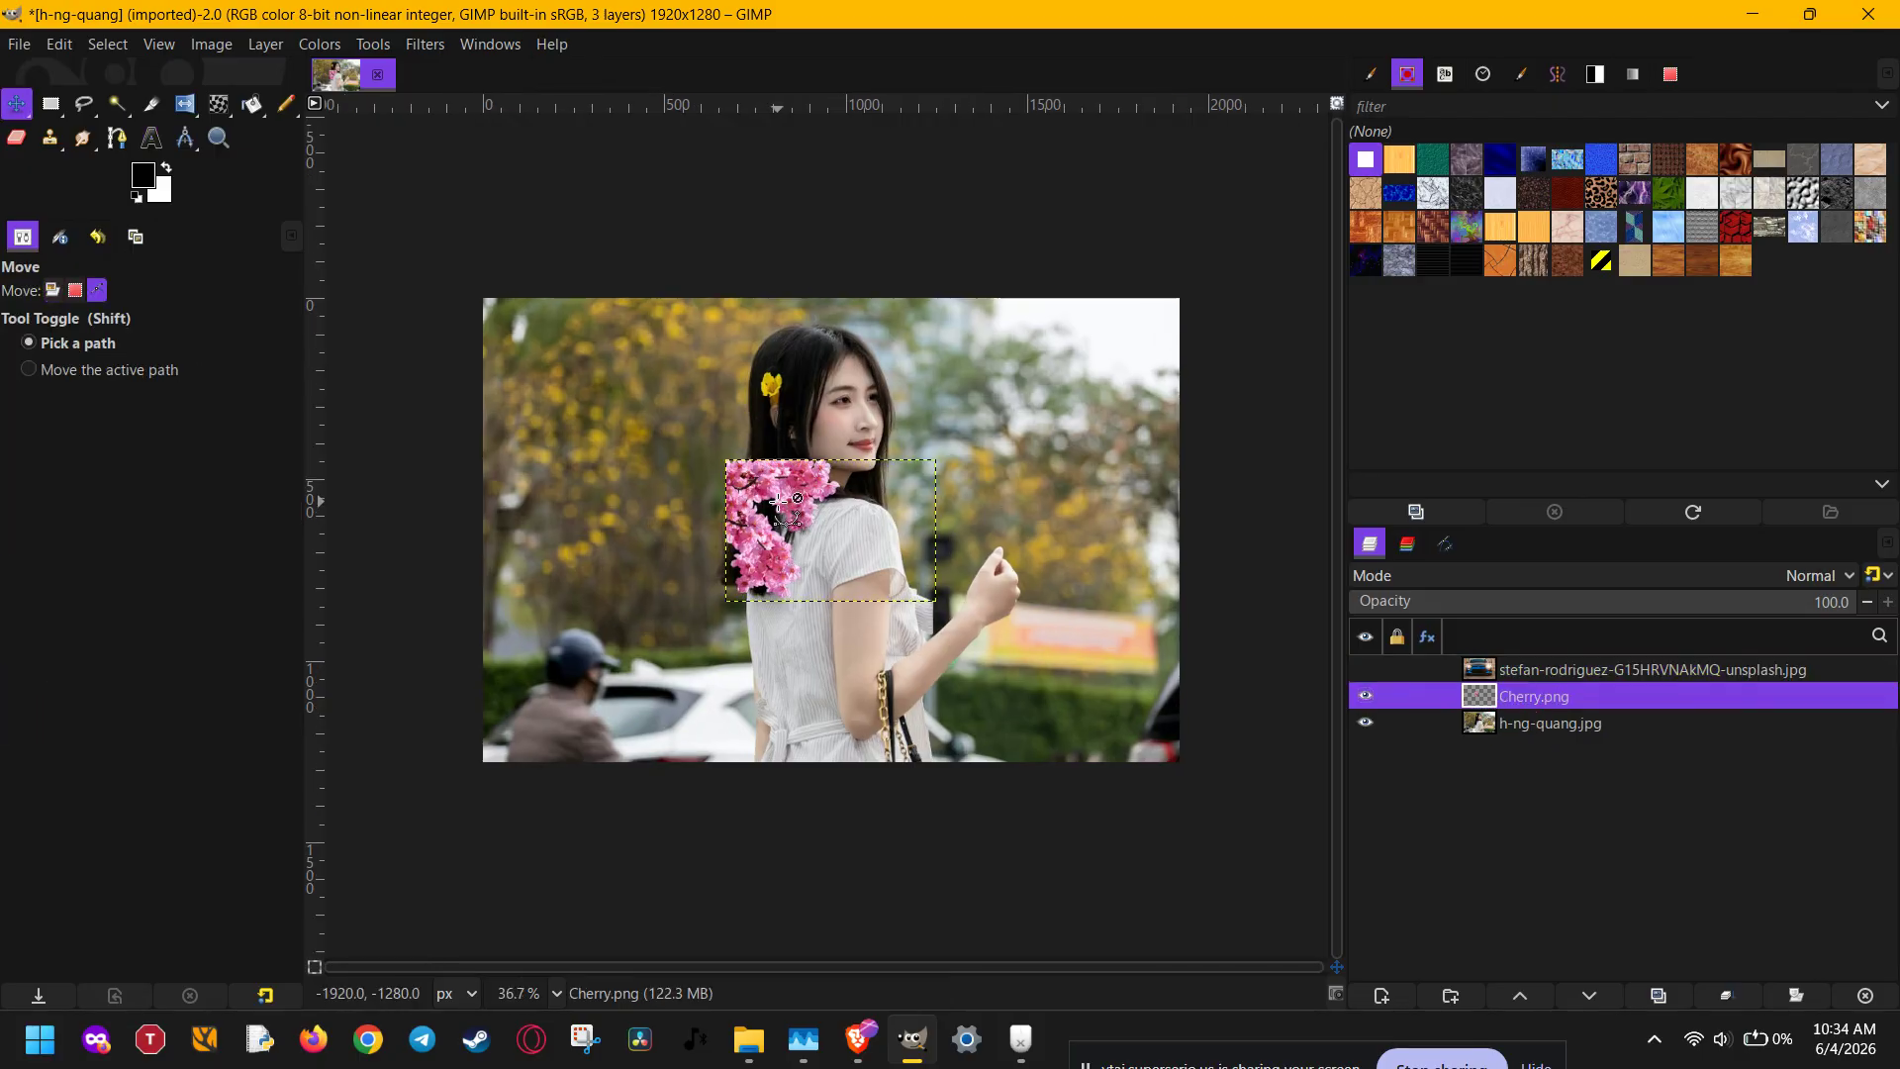
{"action": "scroll", "coordinate": [779, 502], "scroll_direction": "up", "scroll_amount": 1}
{"action": "left_click_drag", "start_coordinate": [816, 489], "coordinate": [517, 289]}
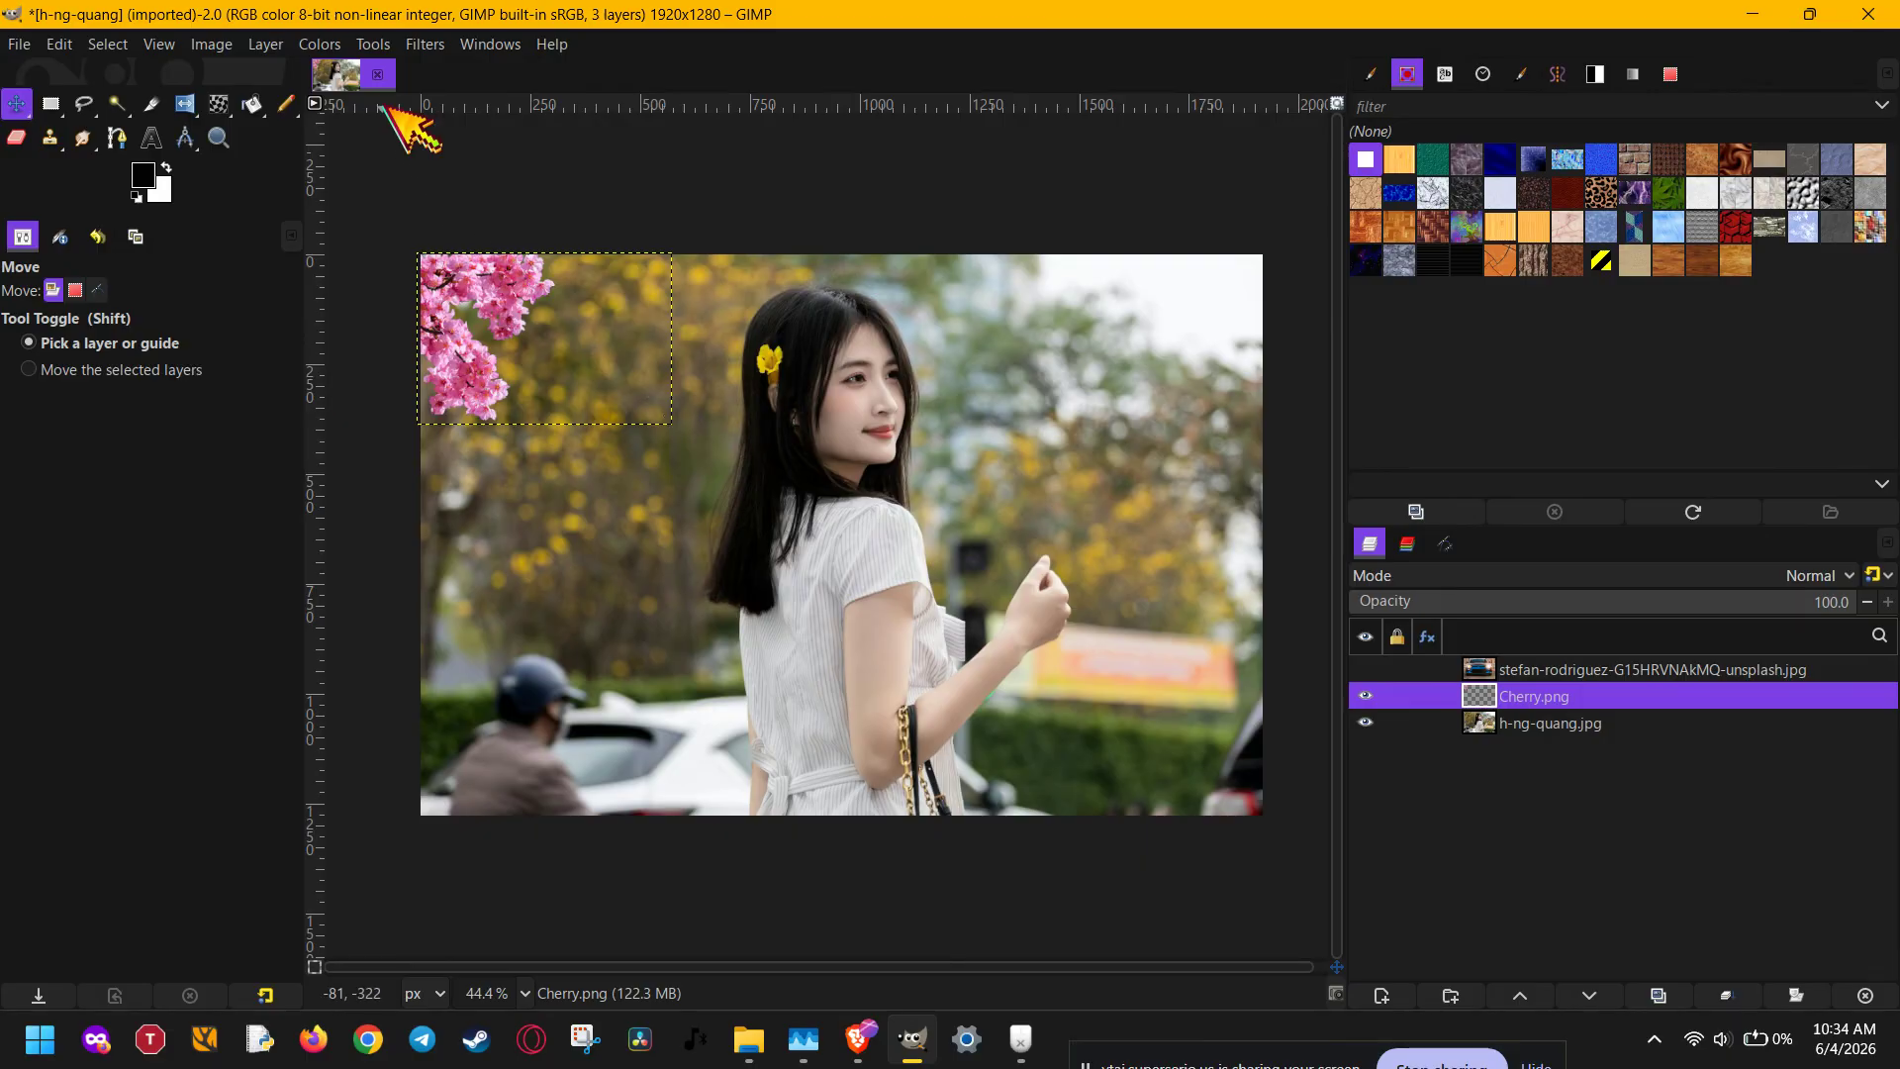
- Scale the Cherry.png layer proportionally to about 1362 × 919 px, keeping it anchored at the image's upper-left corner
{"action": "left_click", "coordinate": [373, 43]}
{"action": "mouse_move", "coordinate": [391, 50]}
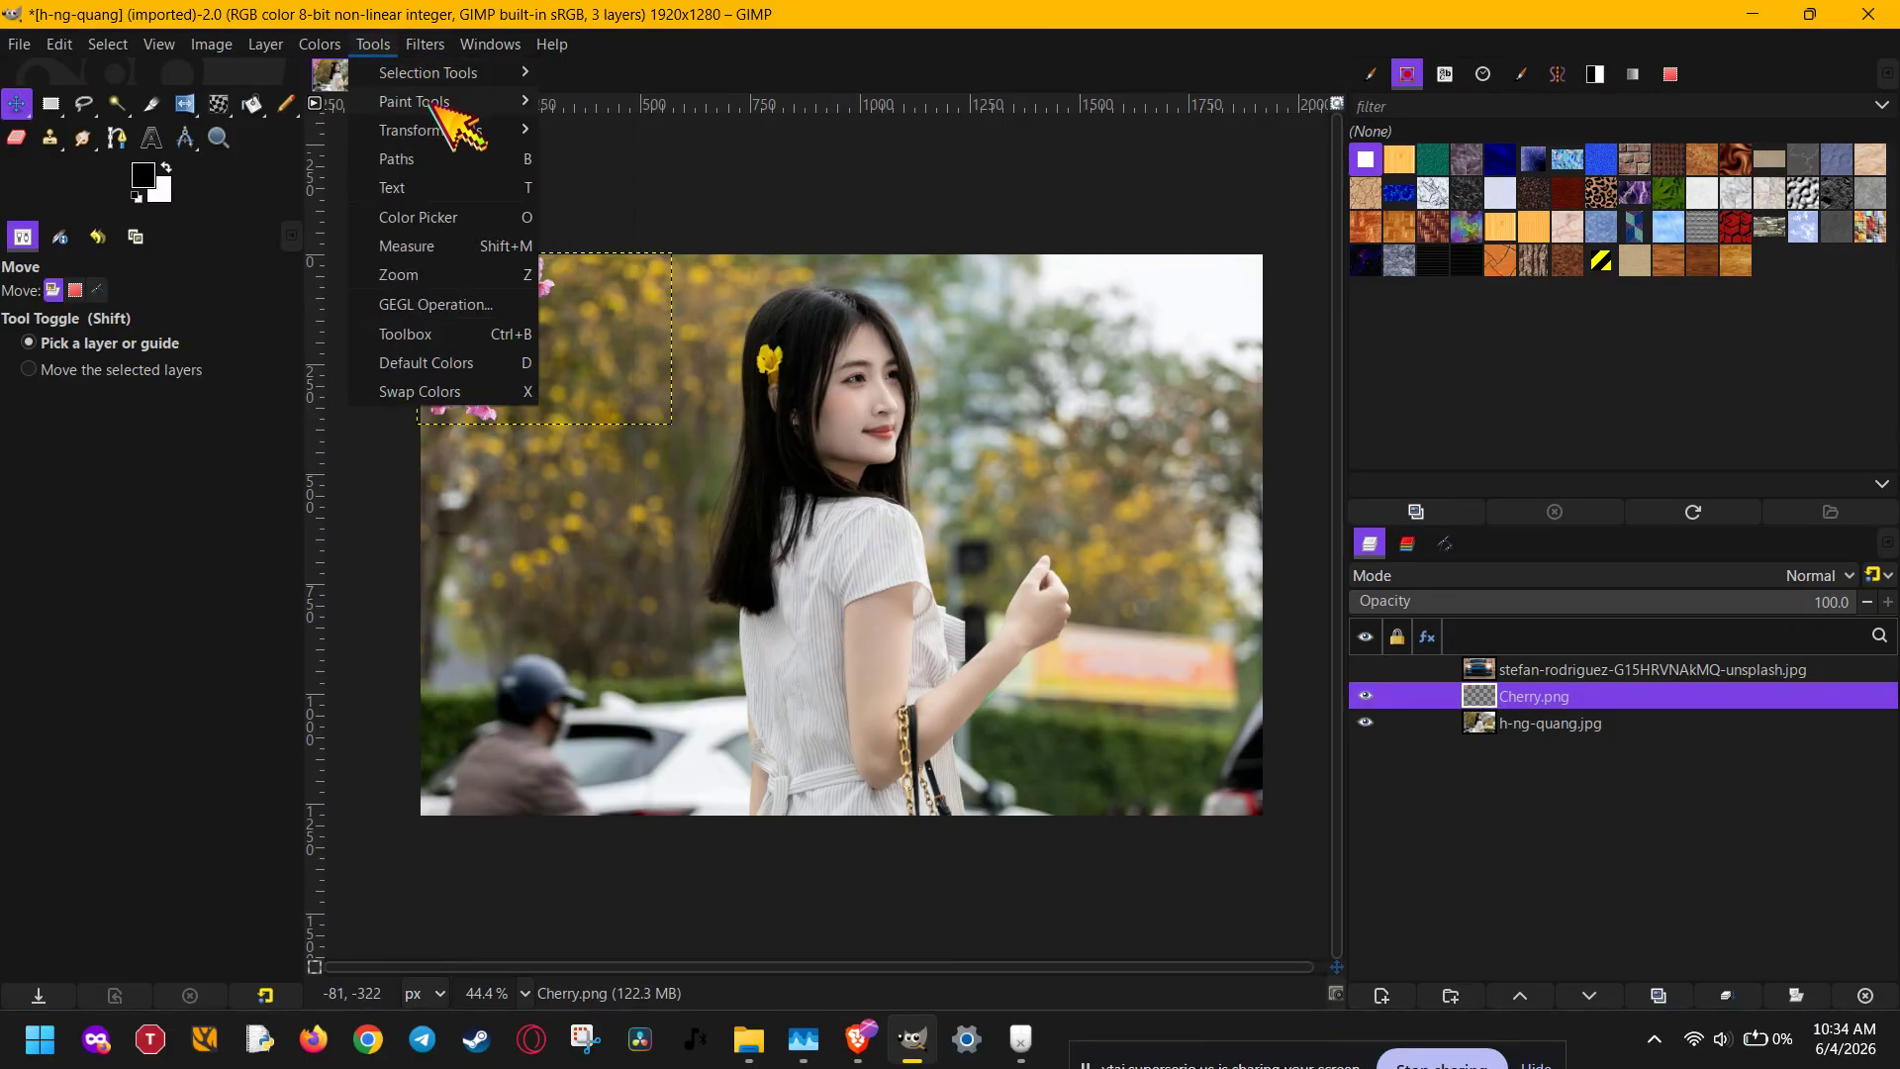
{"action": "mouse_move", "coordinate": [530, 131]}
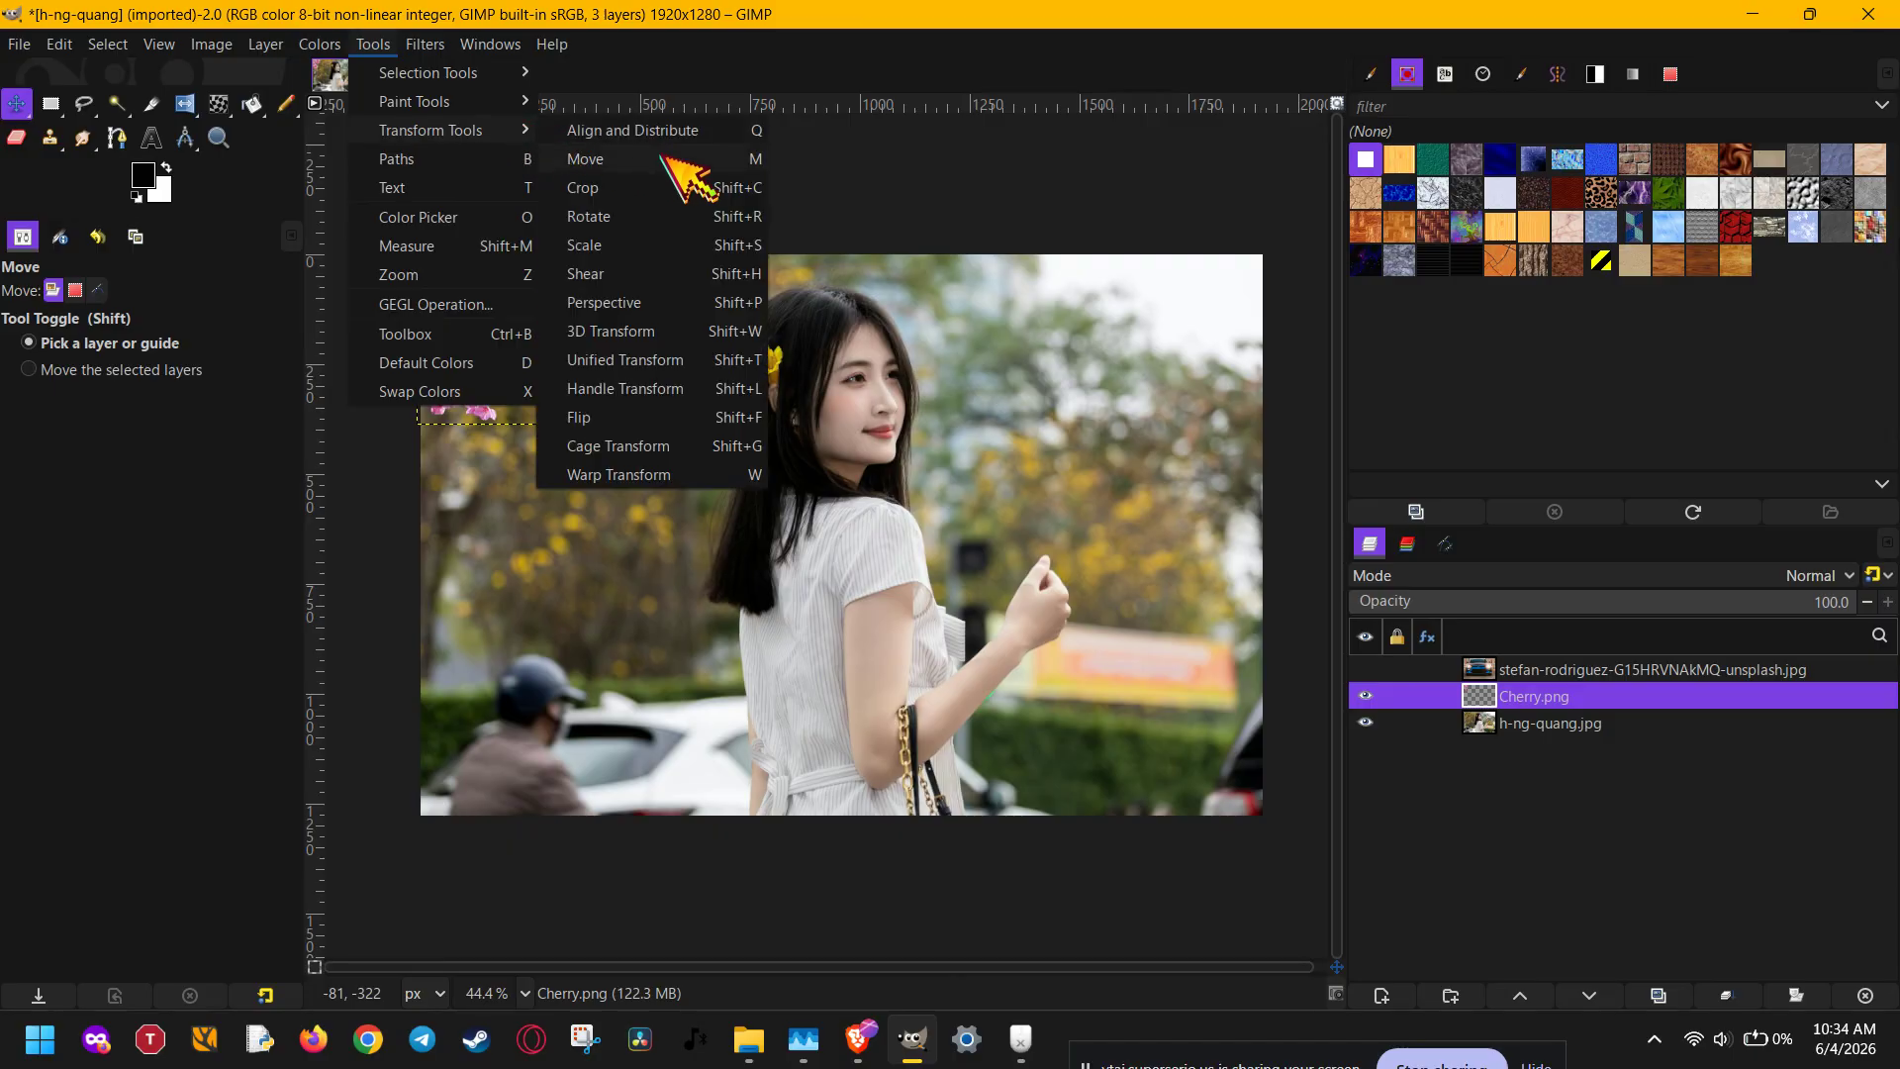
{"action": "left_click", "coordinate": [637, 248]}
{"action": "left_click_drag", "start_coordinate": [672, 427], "coordinate": [1057, 718]}
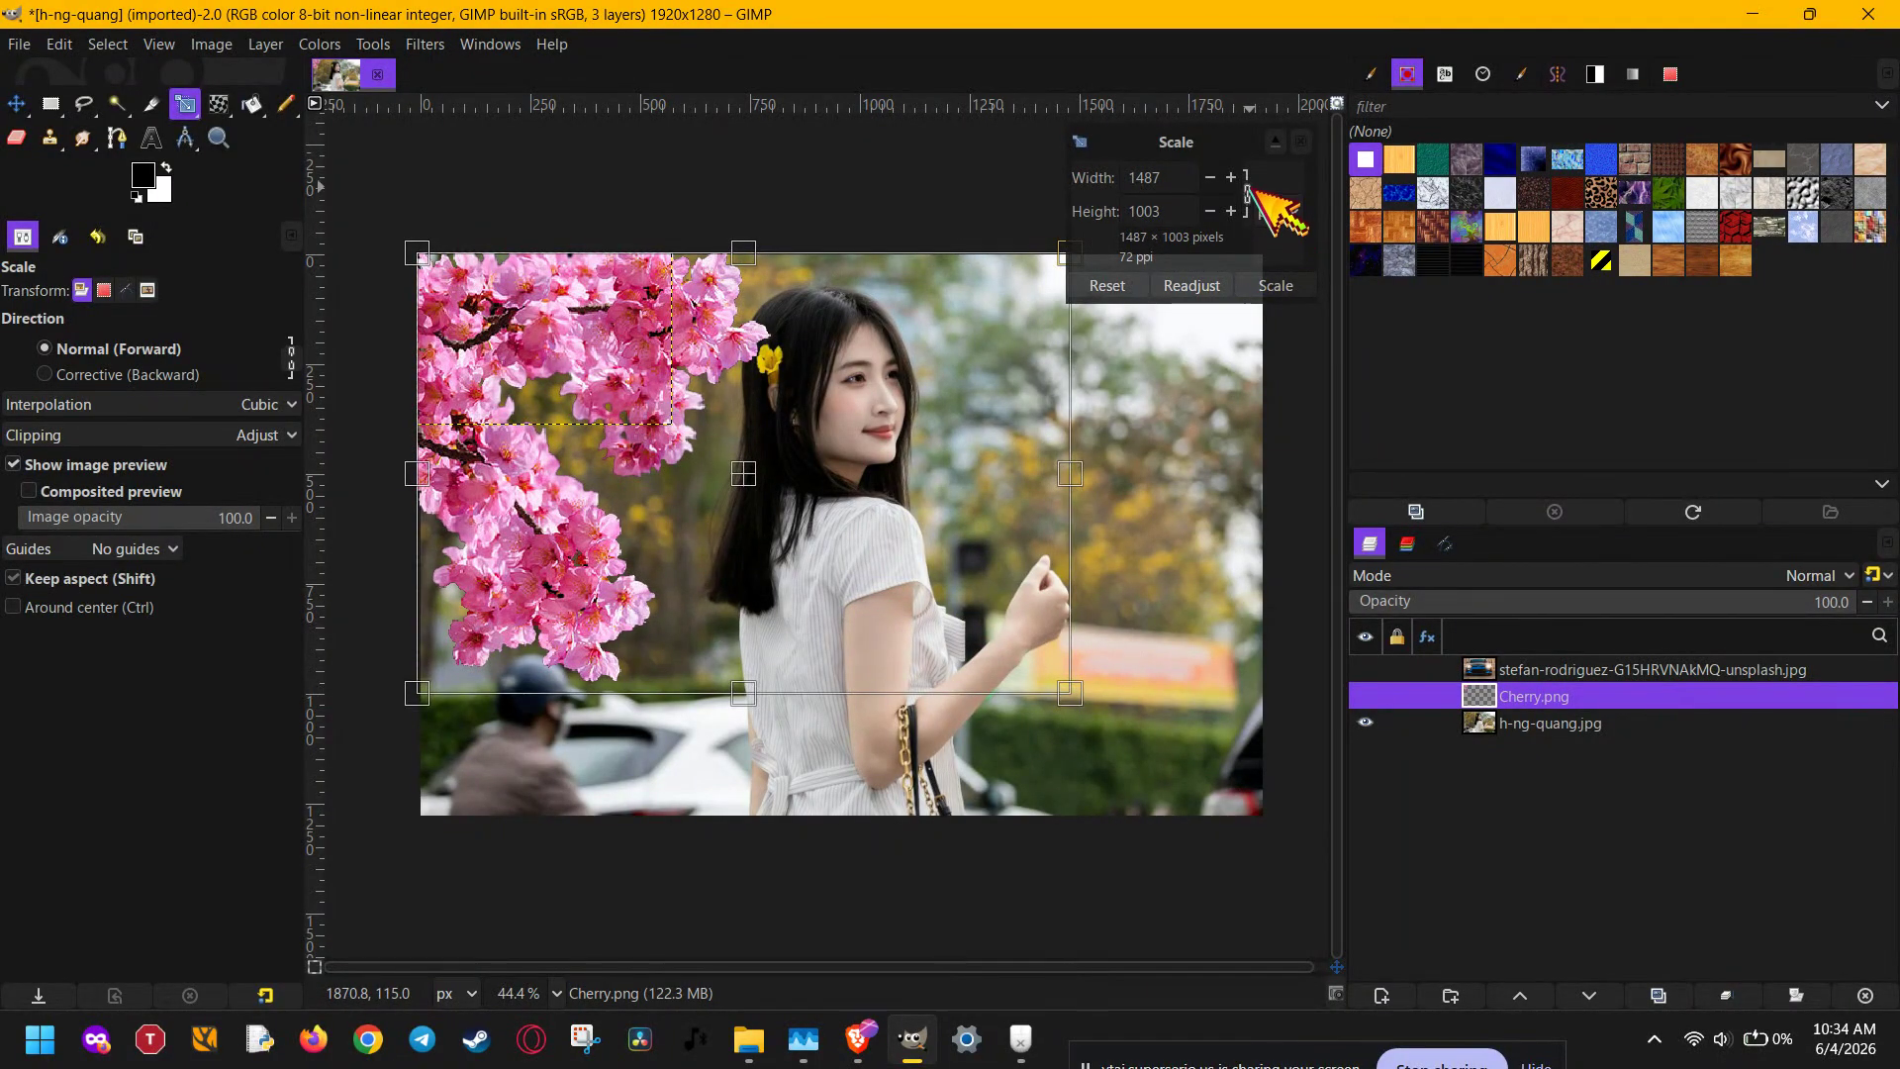
{"action": "left_click_drag", "start_coordinate": [1095, 714], "coordinate": [1044, 635]}
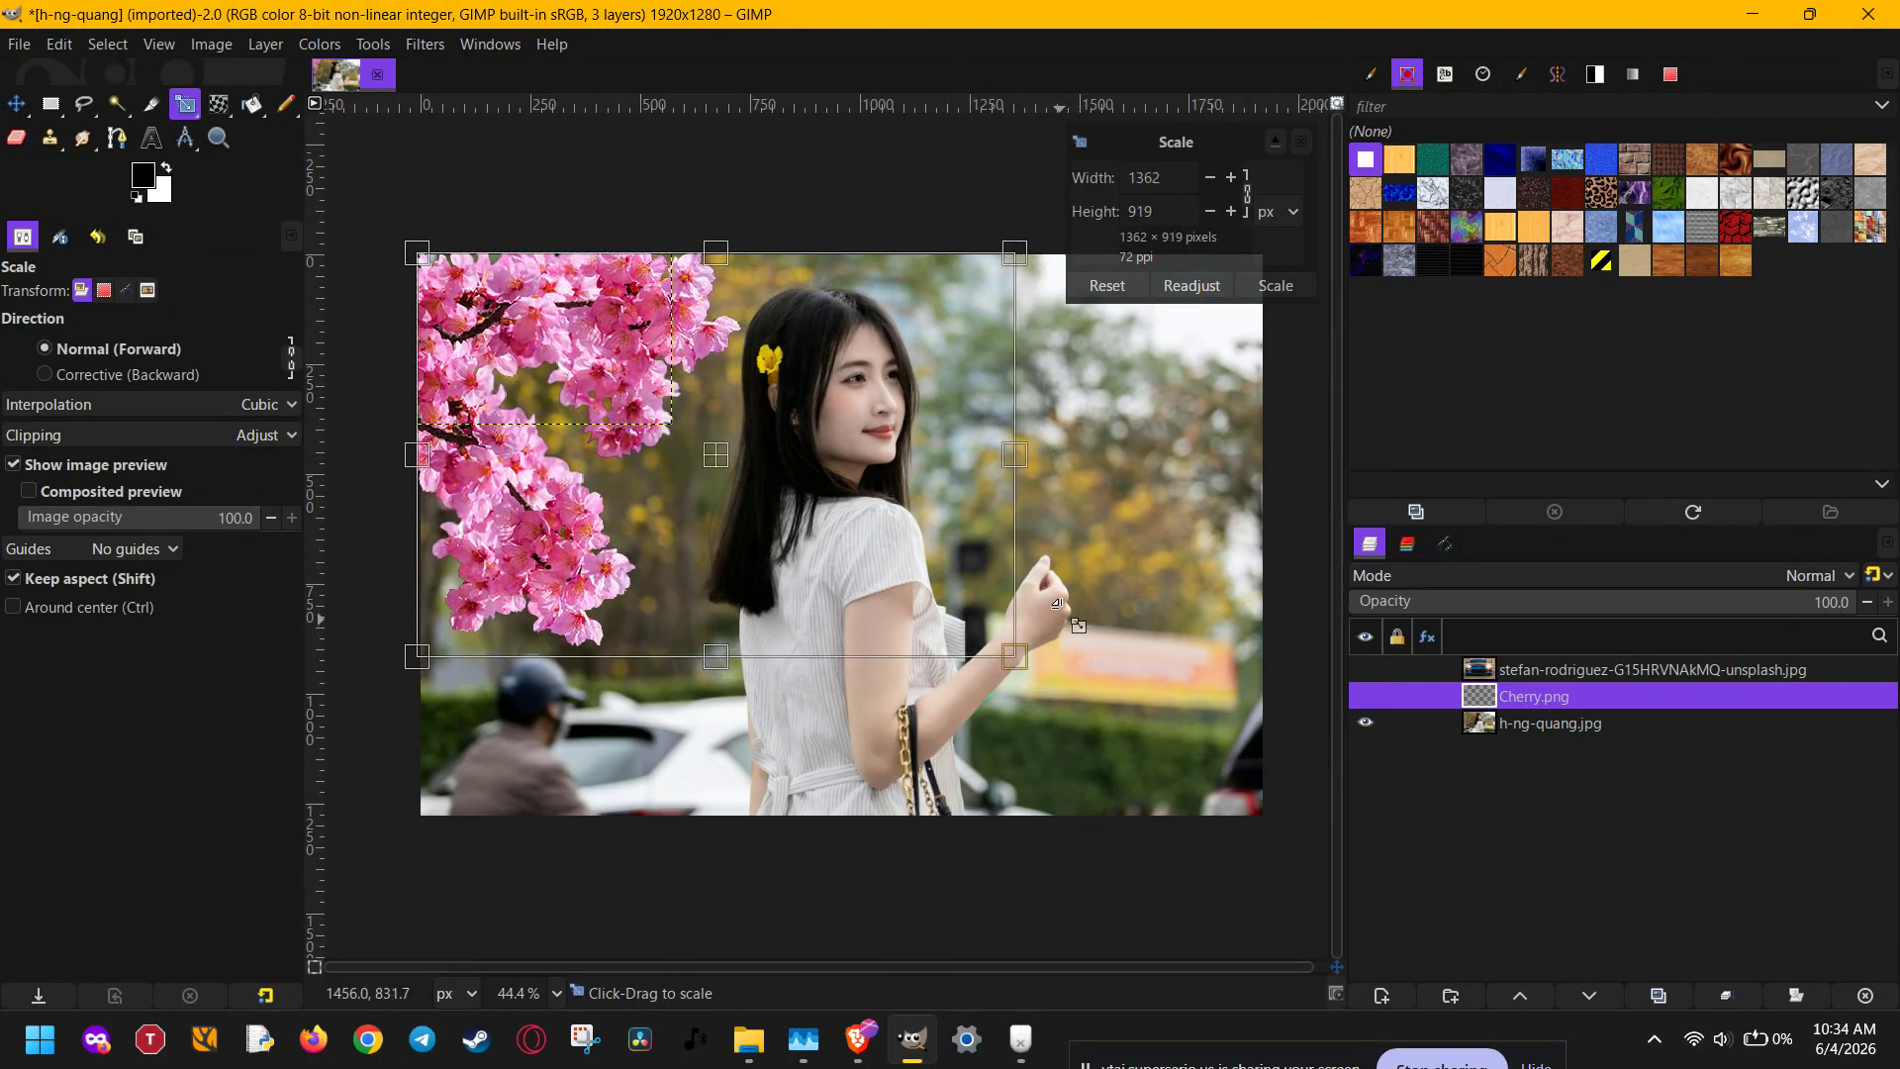
{"action": "left_click", "coordinate": [1275, 286]}
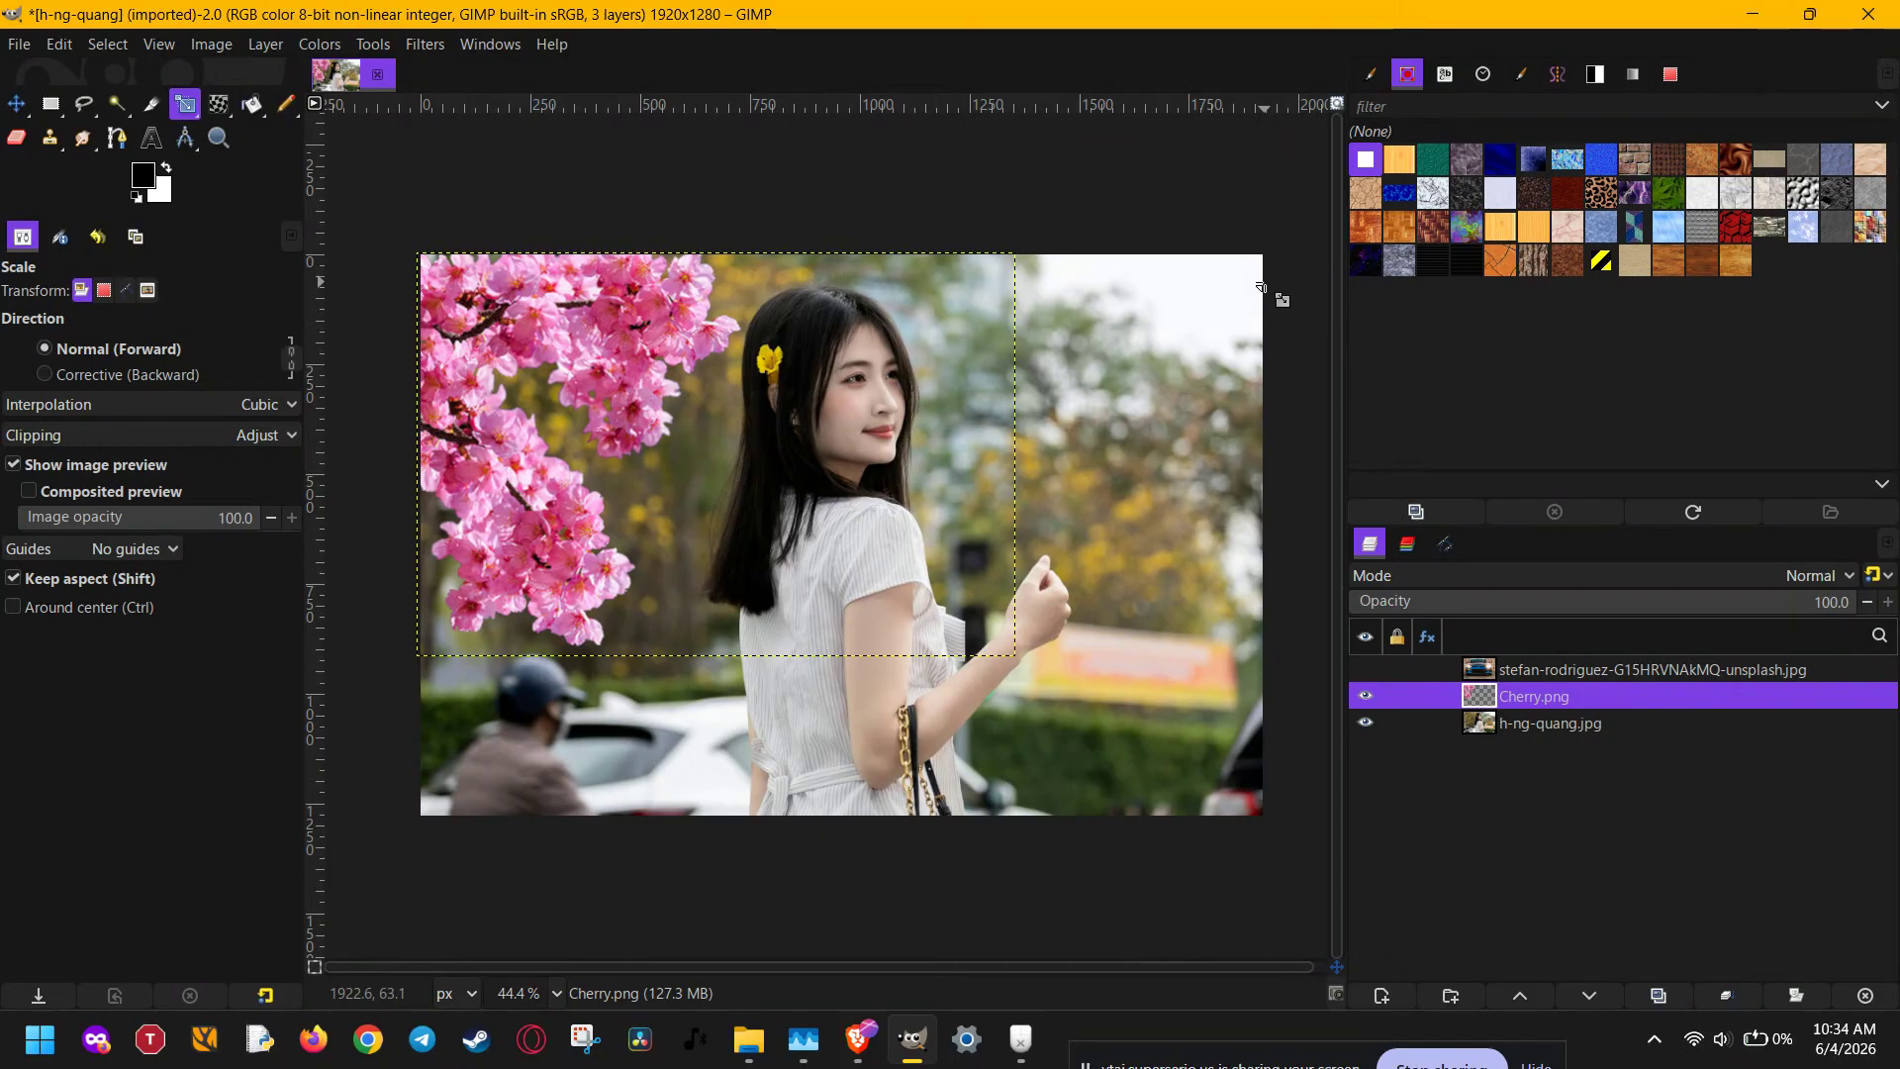
- Try the Multiply and Soft light blend modes on the Cherry.png layer and close the pending scale operation
{"action": "left_click", "coordinate": [1509, 724]}
{"action": "left_click", "coordinate": [1532, 697]}
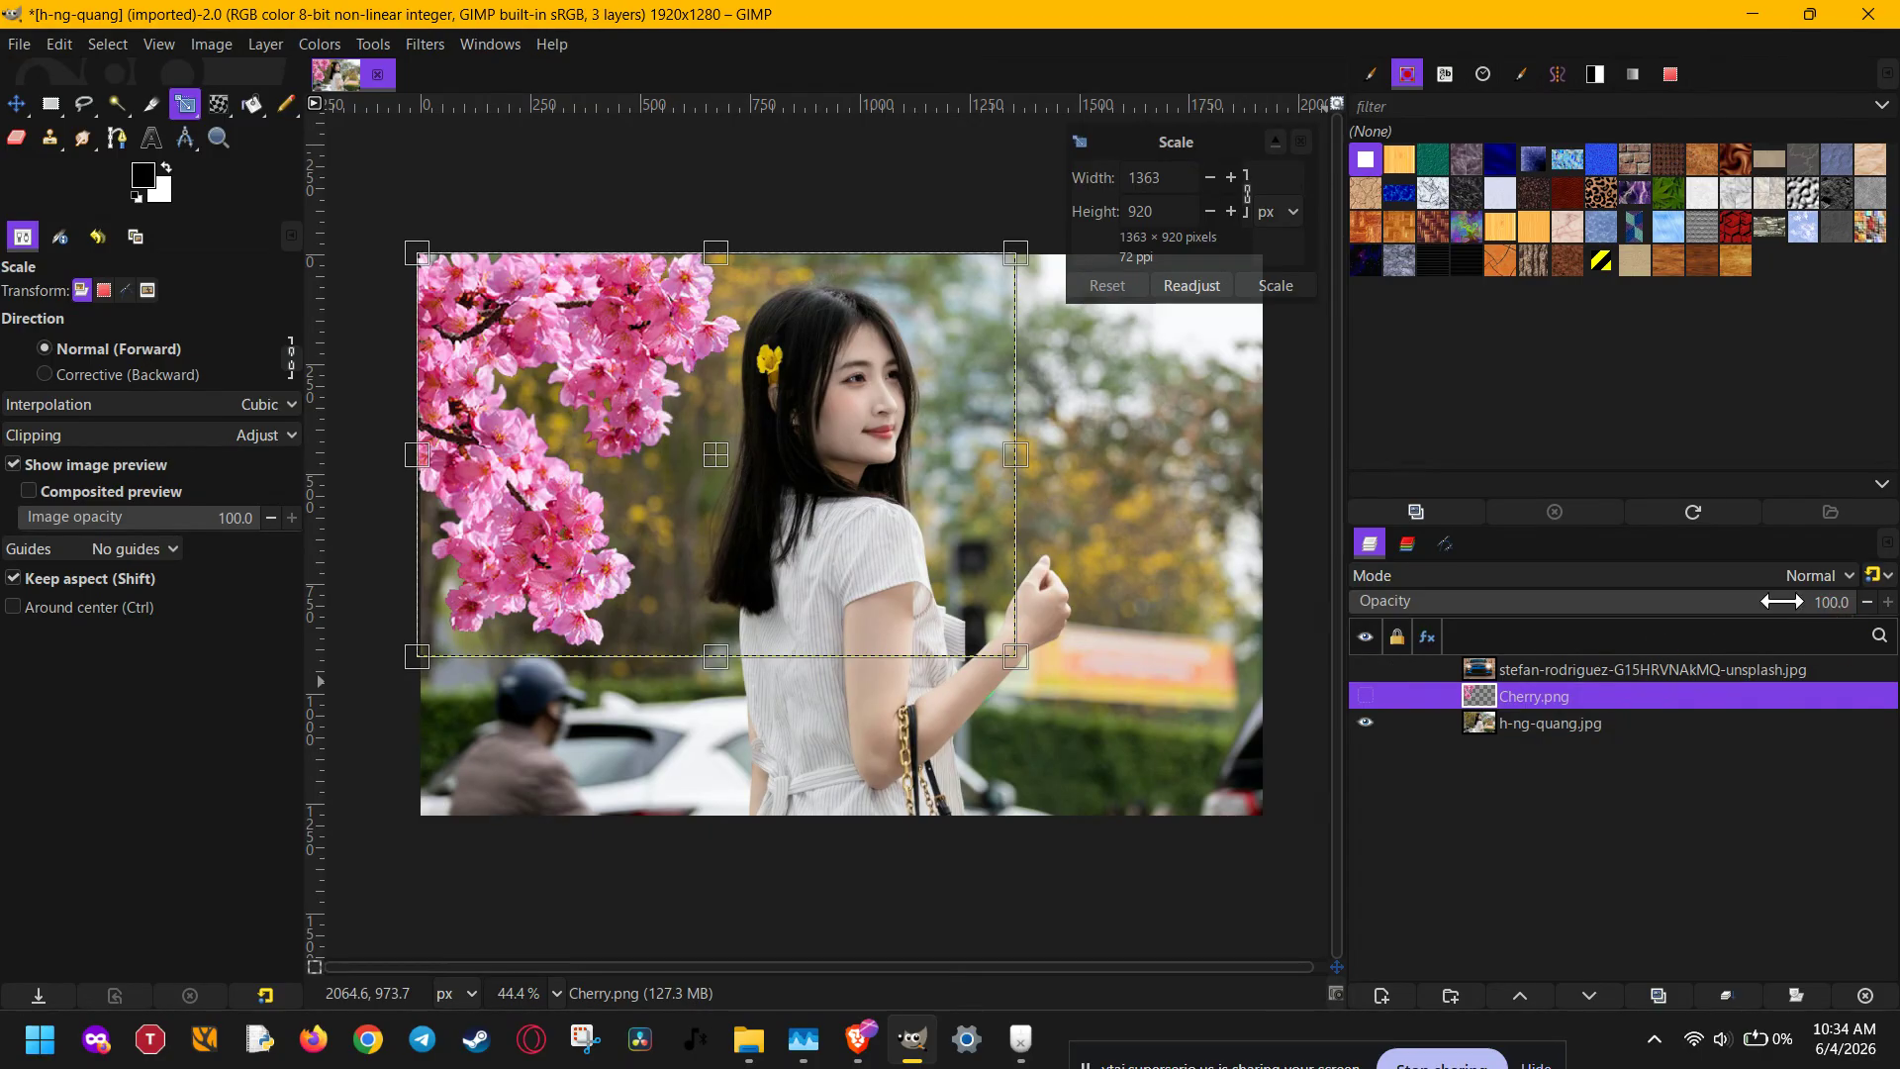
{"action": "left_click_drag", "start_coordinate": [1782, 601], "coordinate": [1695, 621]}
{"action": "left_click", "coordinate": [1734, 582]}
{"action": "scroll", "coordinate": [1472, 874], "scroll_direction": "down", "scroll_amount": 6}
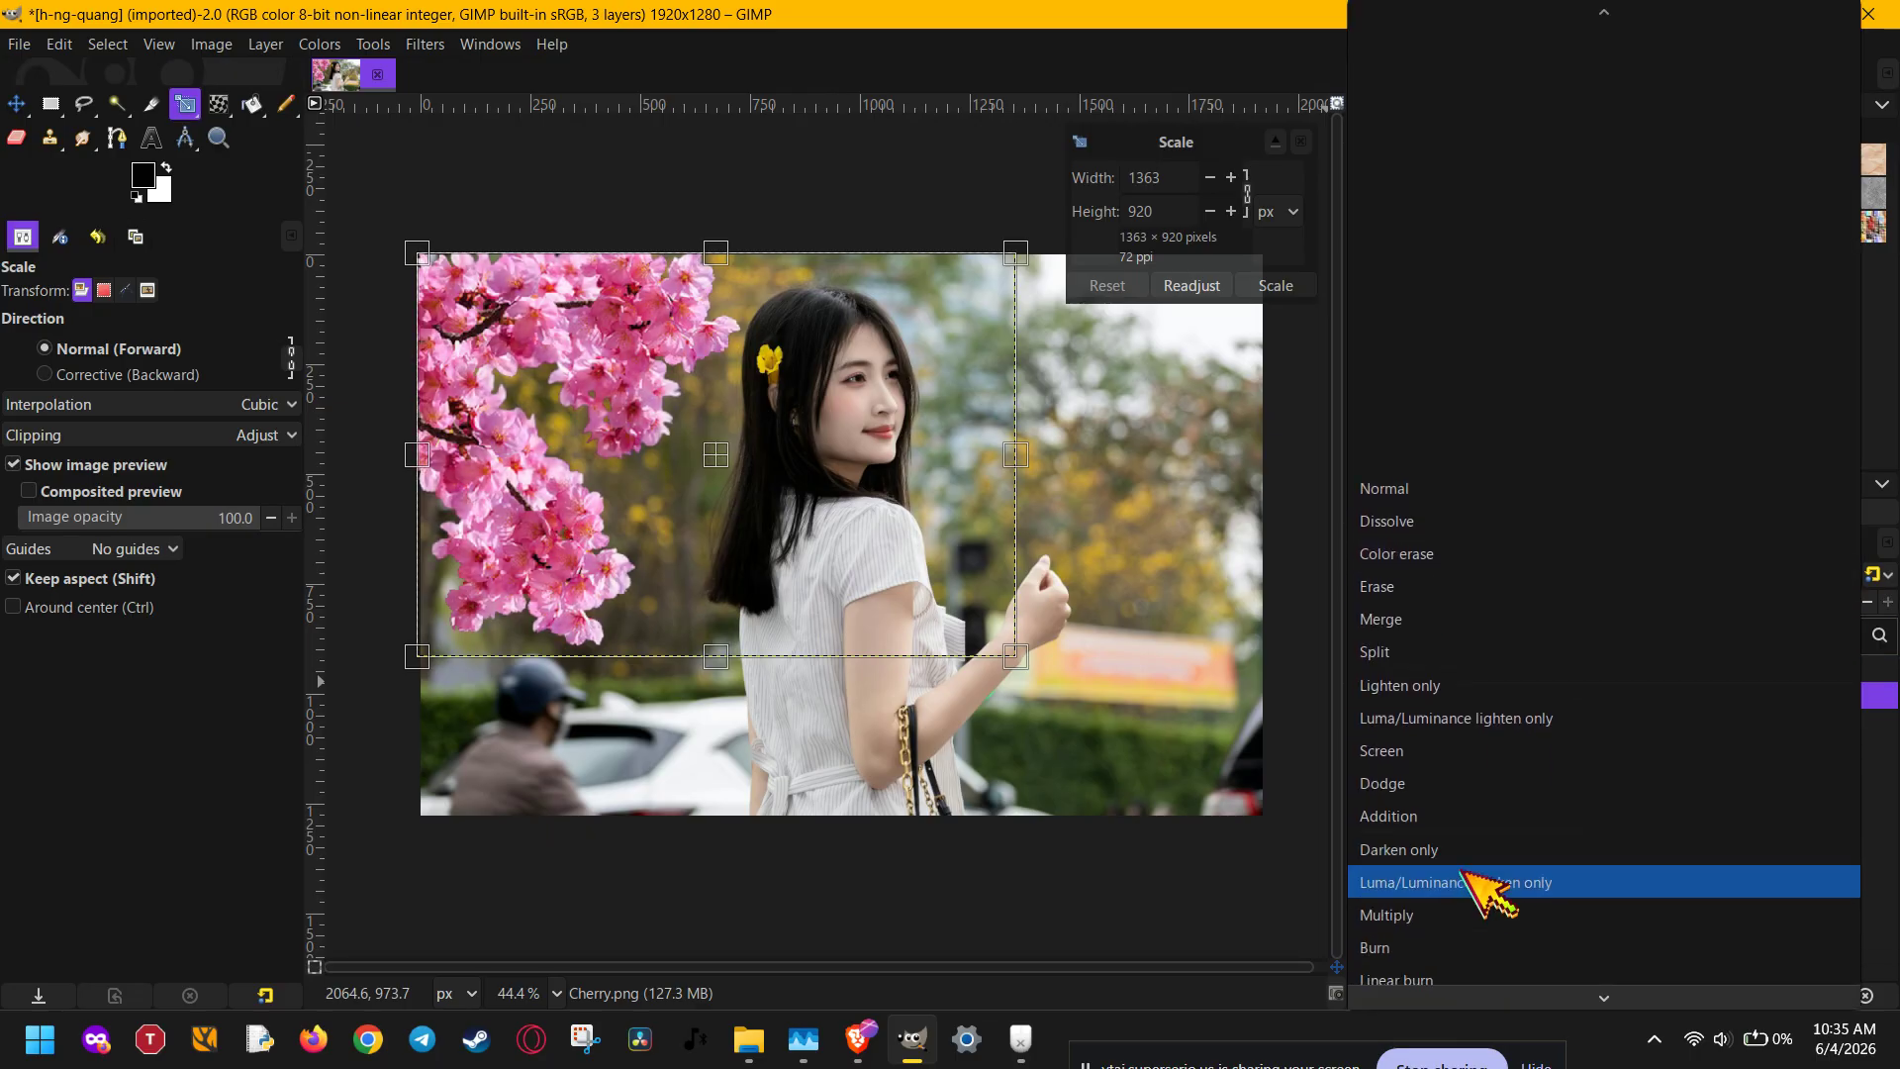
{"action": "left_click", "coordinate": [1422, 831]}
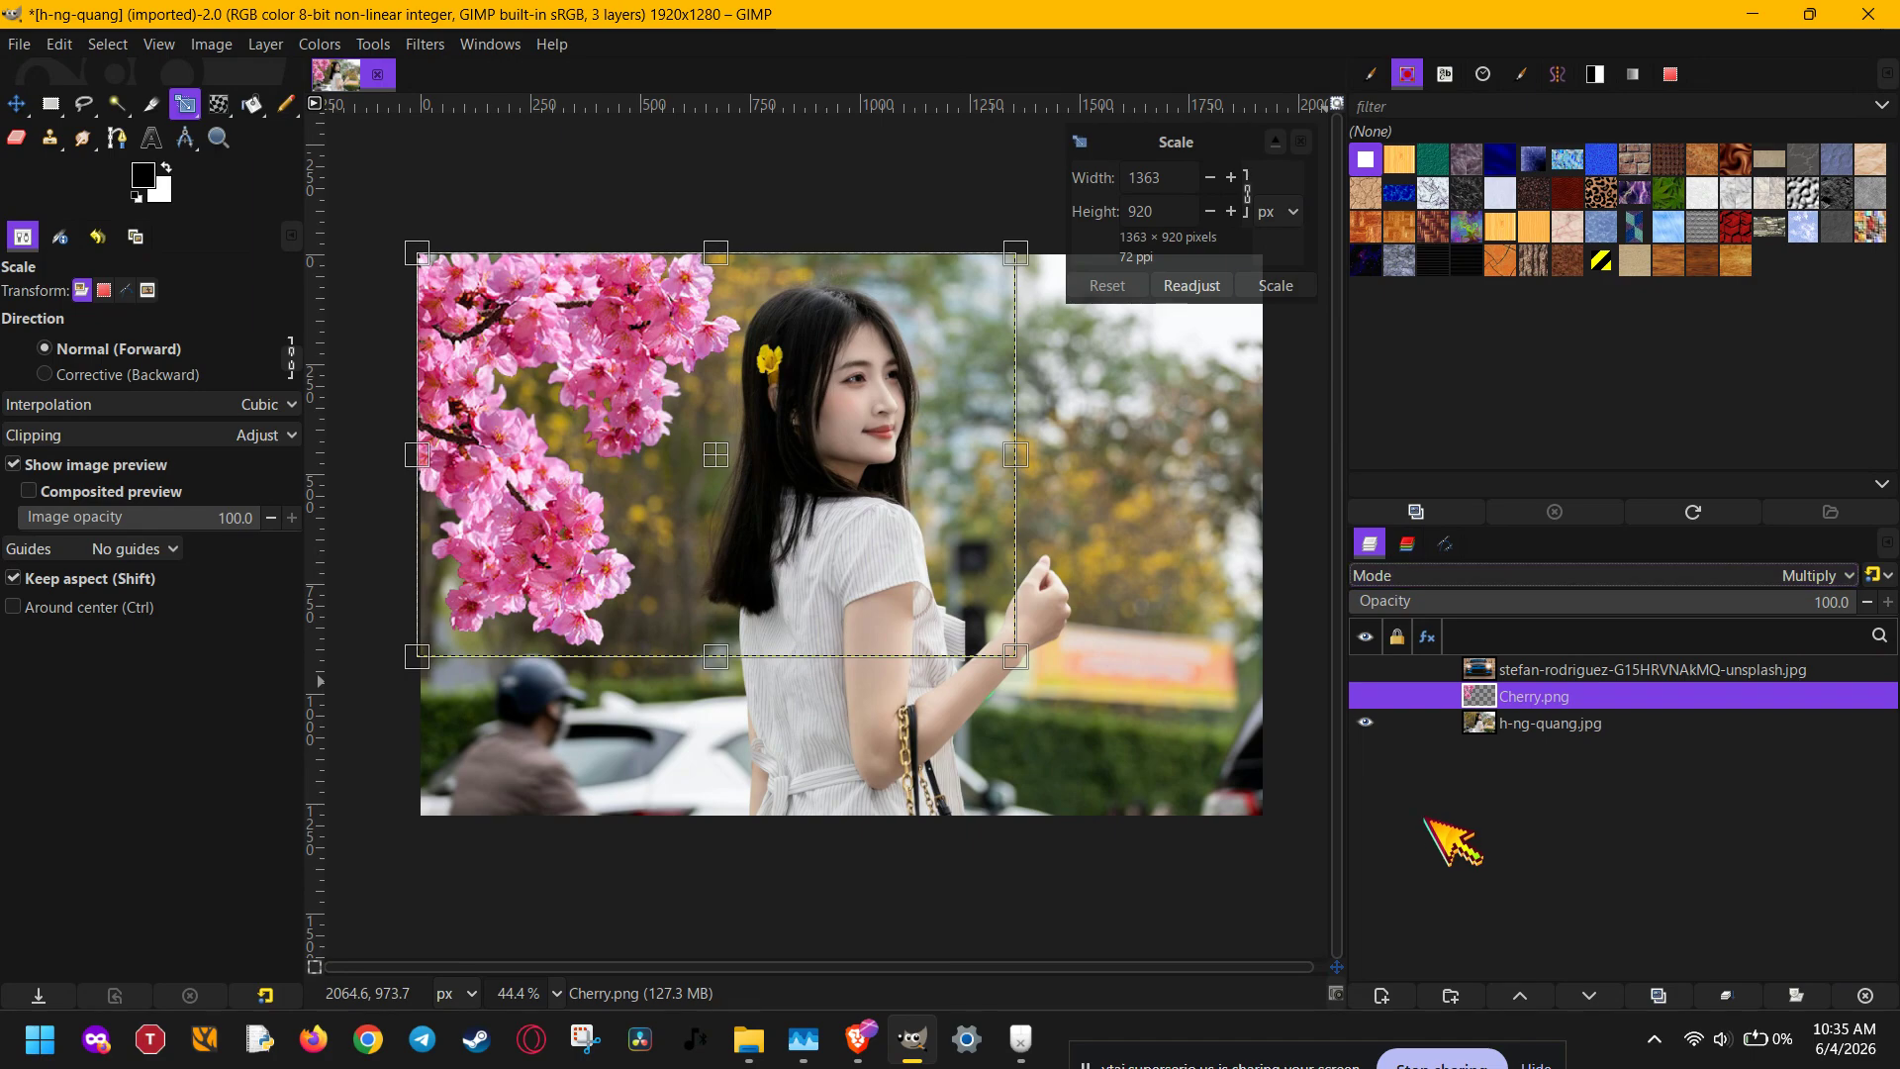
{"action": "left_click", "coordinate": [1589, 578]}
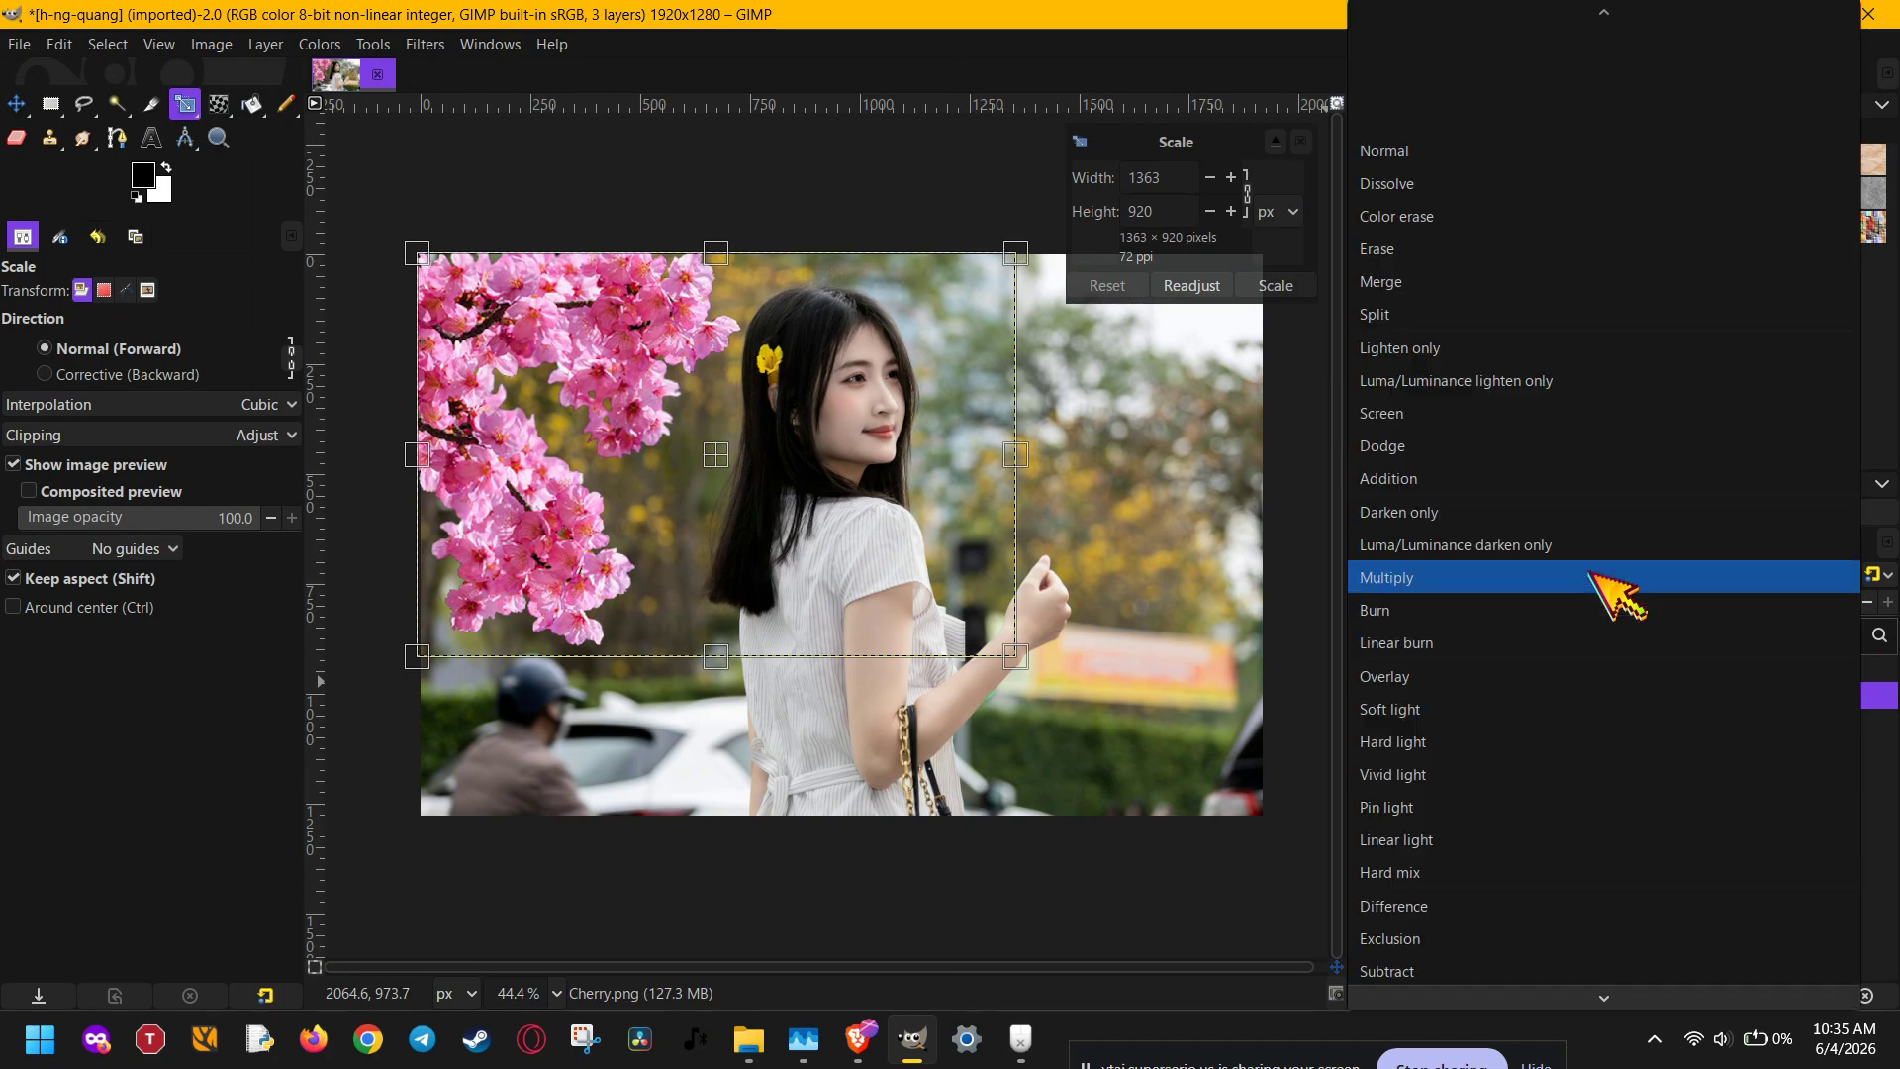
{"action": "left_click", "coordinate": [1447, 674]}
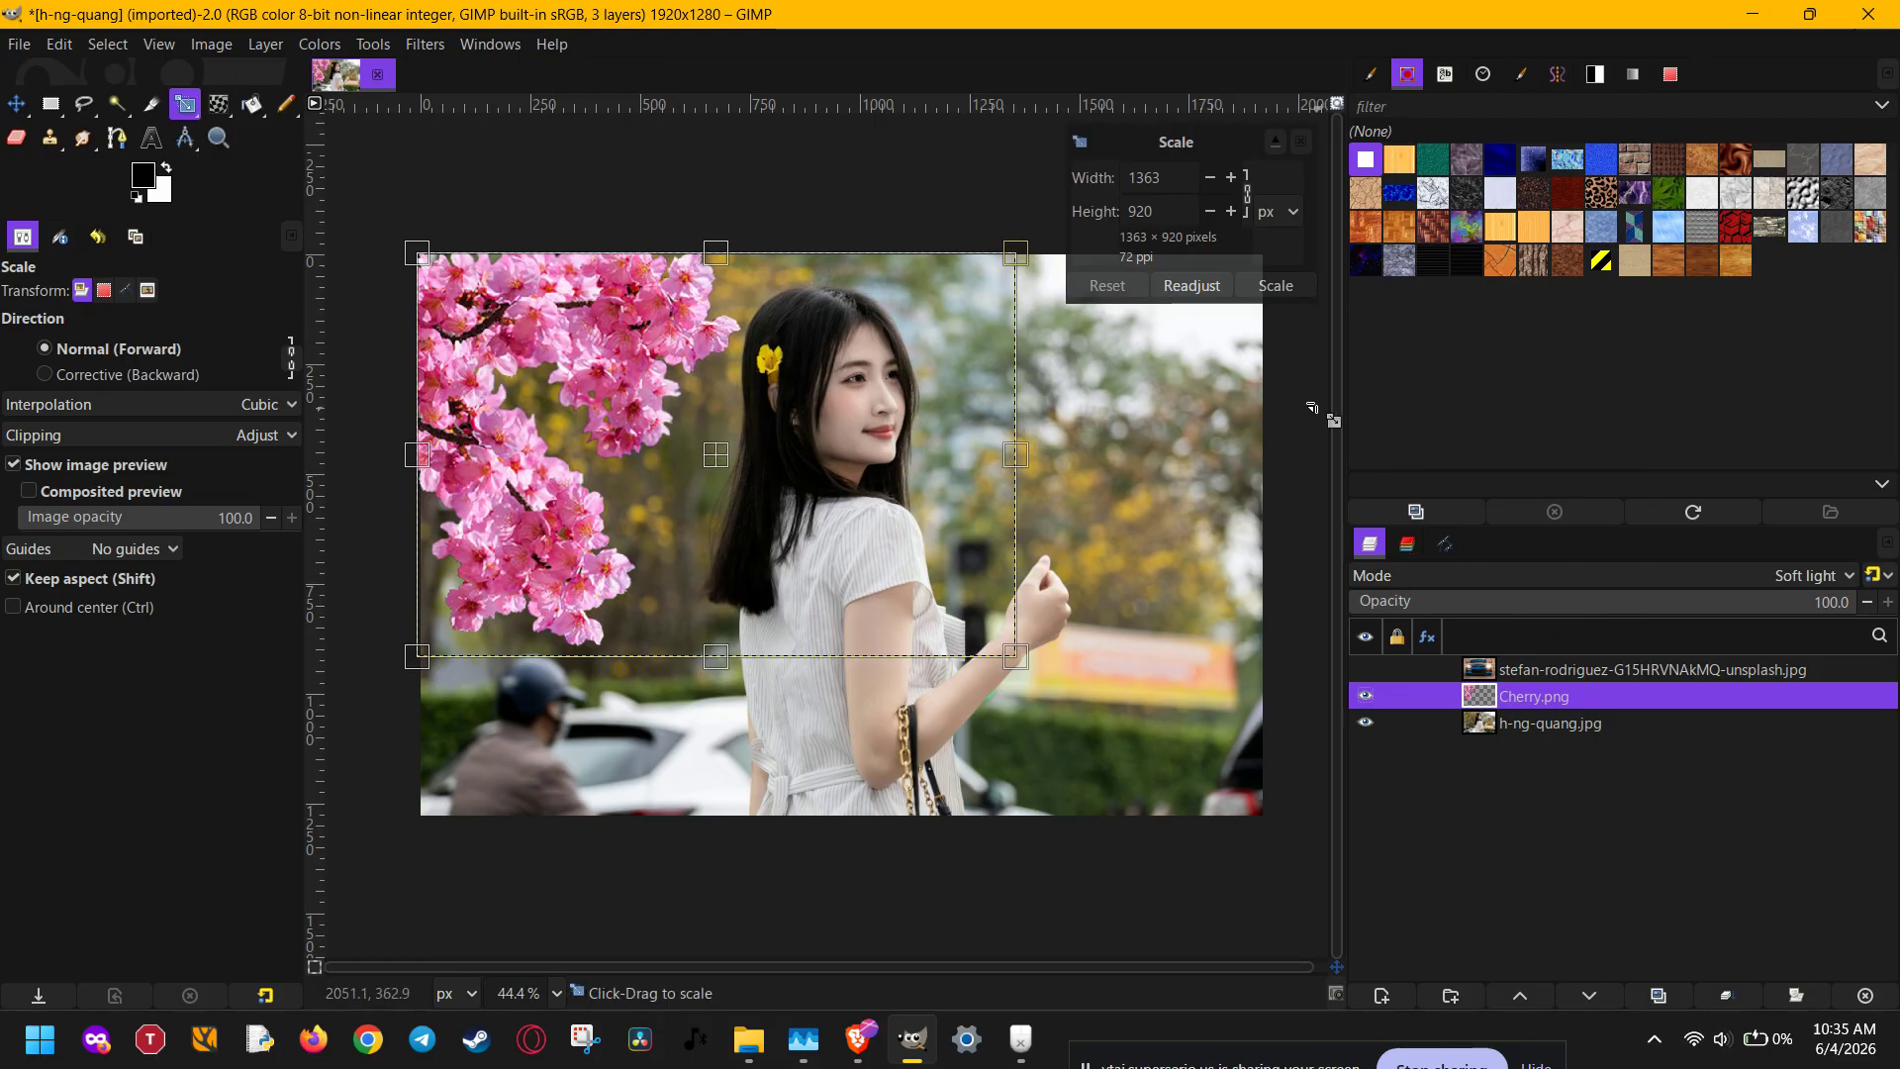
{"action": "left_click", "coordinate": [1277, 286]}
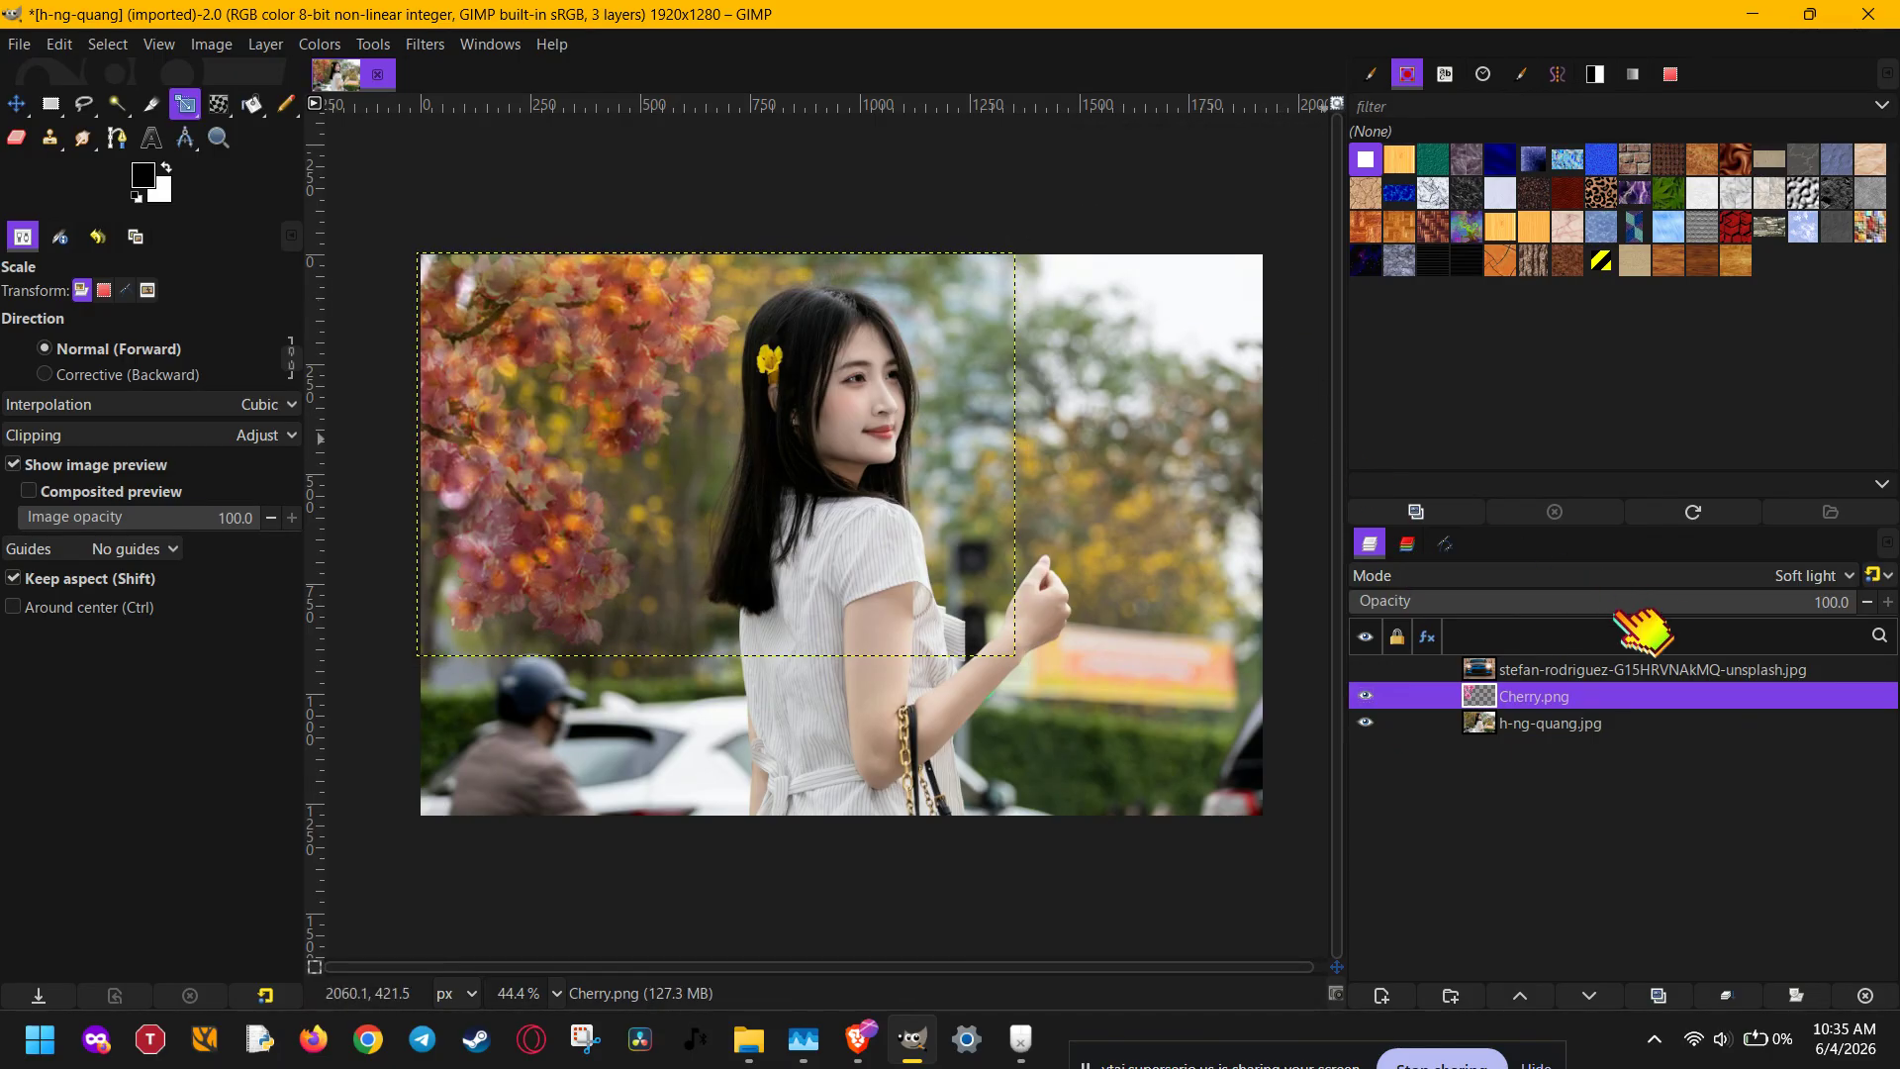
- Compare other blend modes on the Cherry.png layer, set it to Overlay, and select the h-ng-quang.jpg layer without scaling it
{"action": "scroll", "coordinate": [1643, 576], "scroll_direction": "up", "scroll_amount": 1}
{"action": "scroll", "coordinate": [1643, 576], "scroll_direction": "up", "scroll_amount": 1}
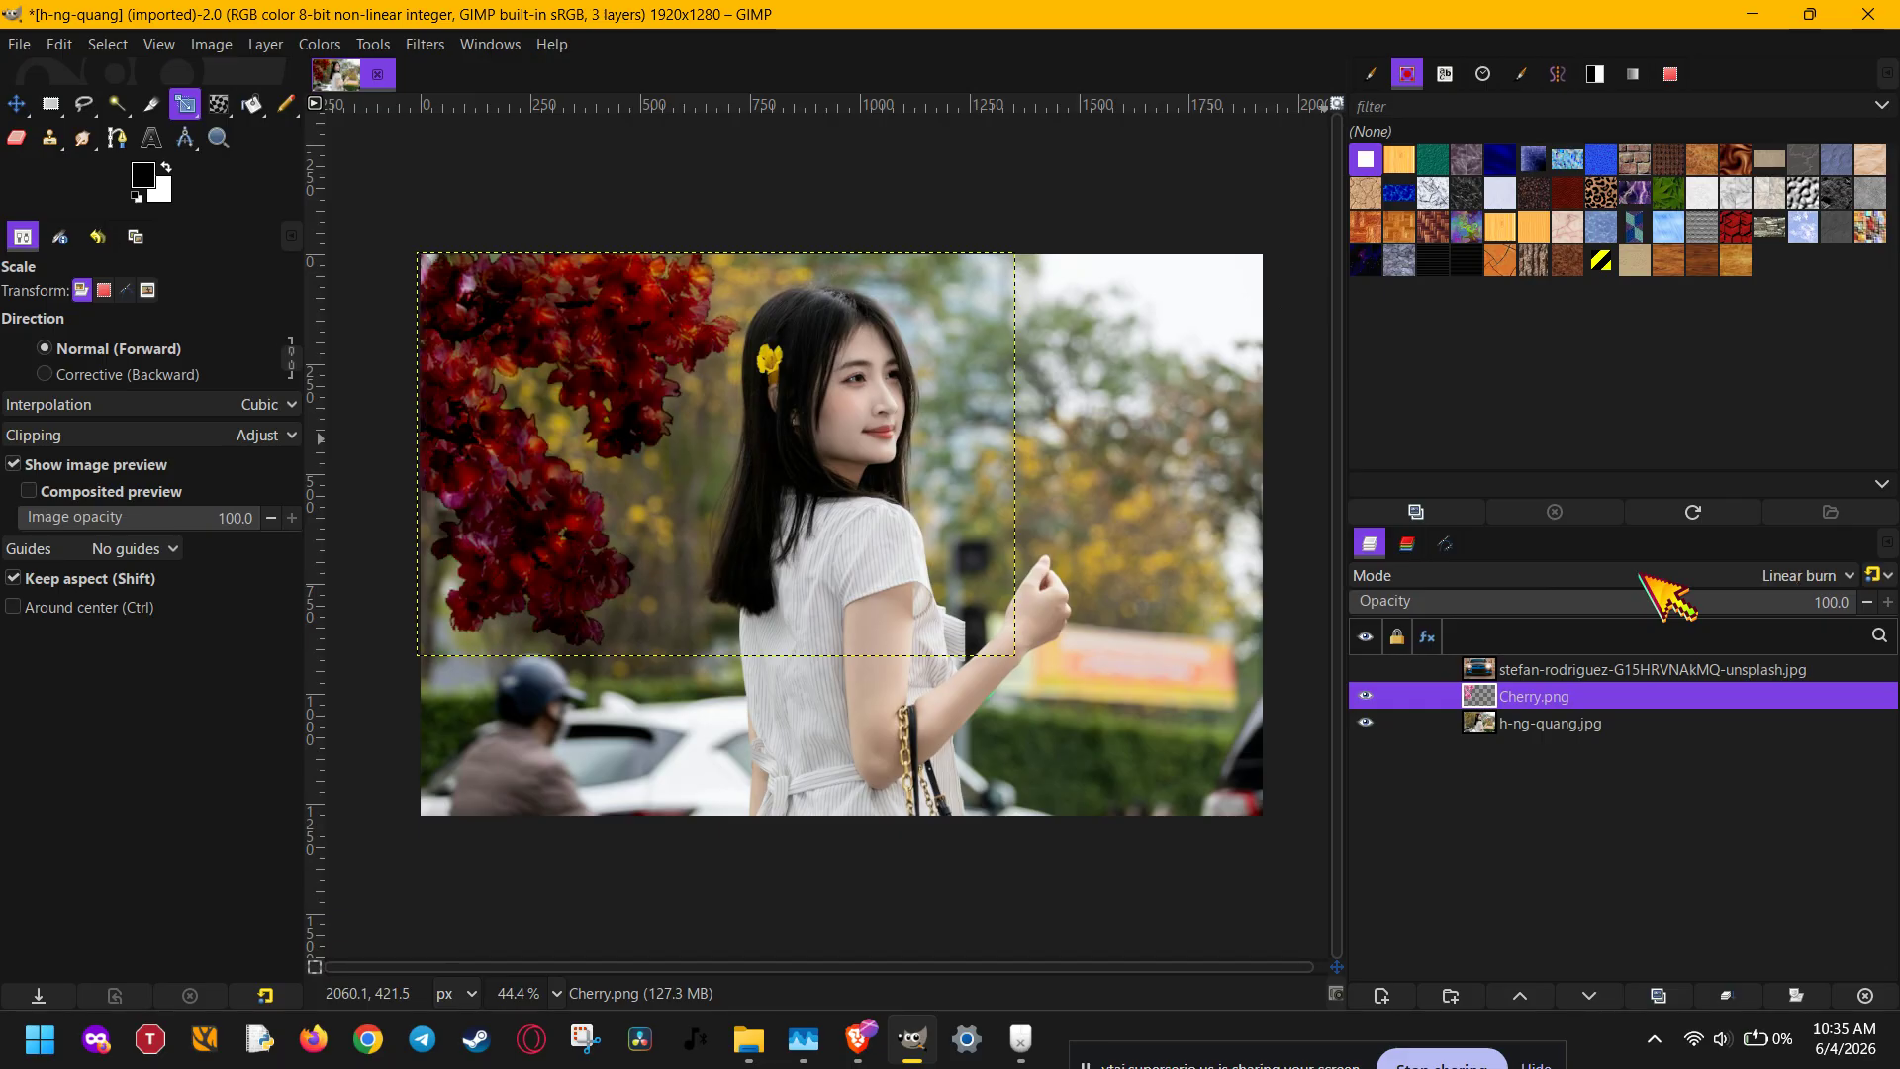
{"action": "scroll", "coordinate": [1668, 594], "scroll_direction": "up", "scroll_amount": 3}
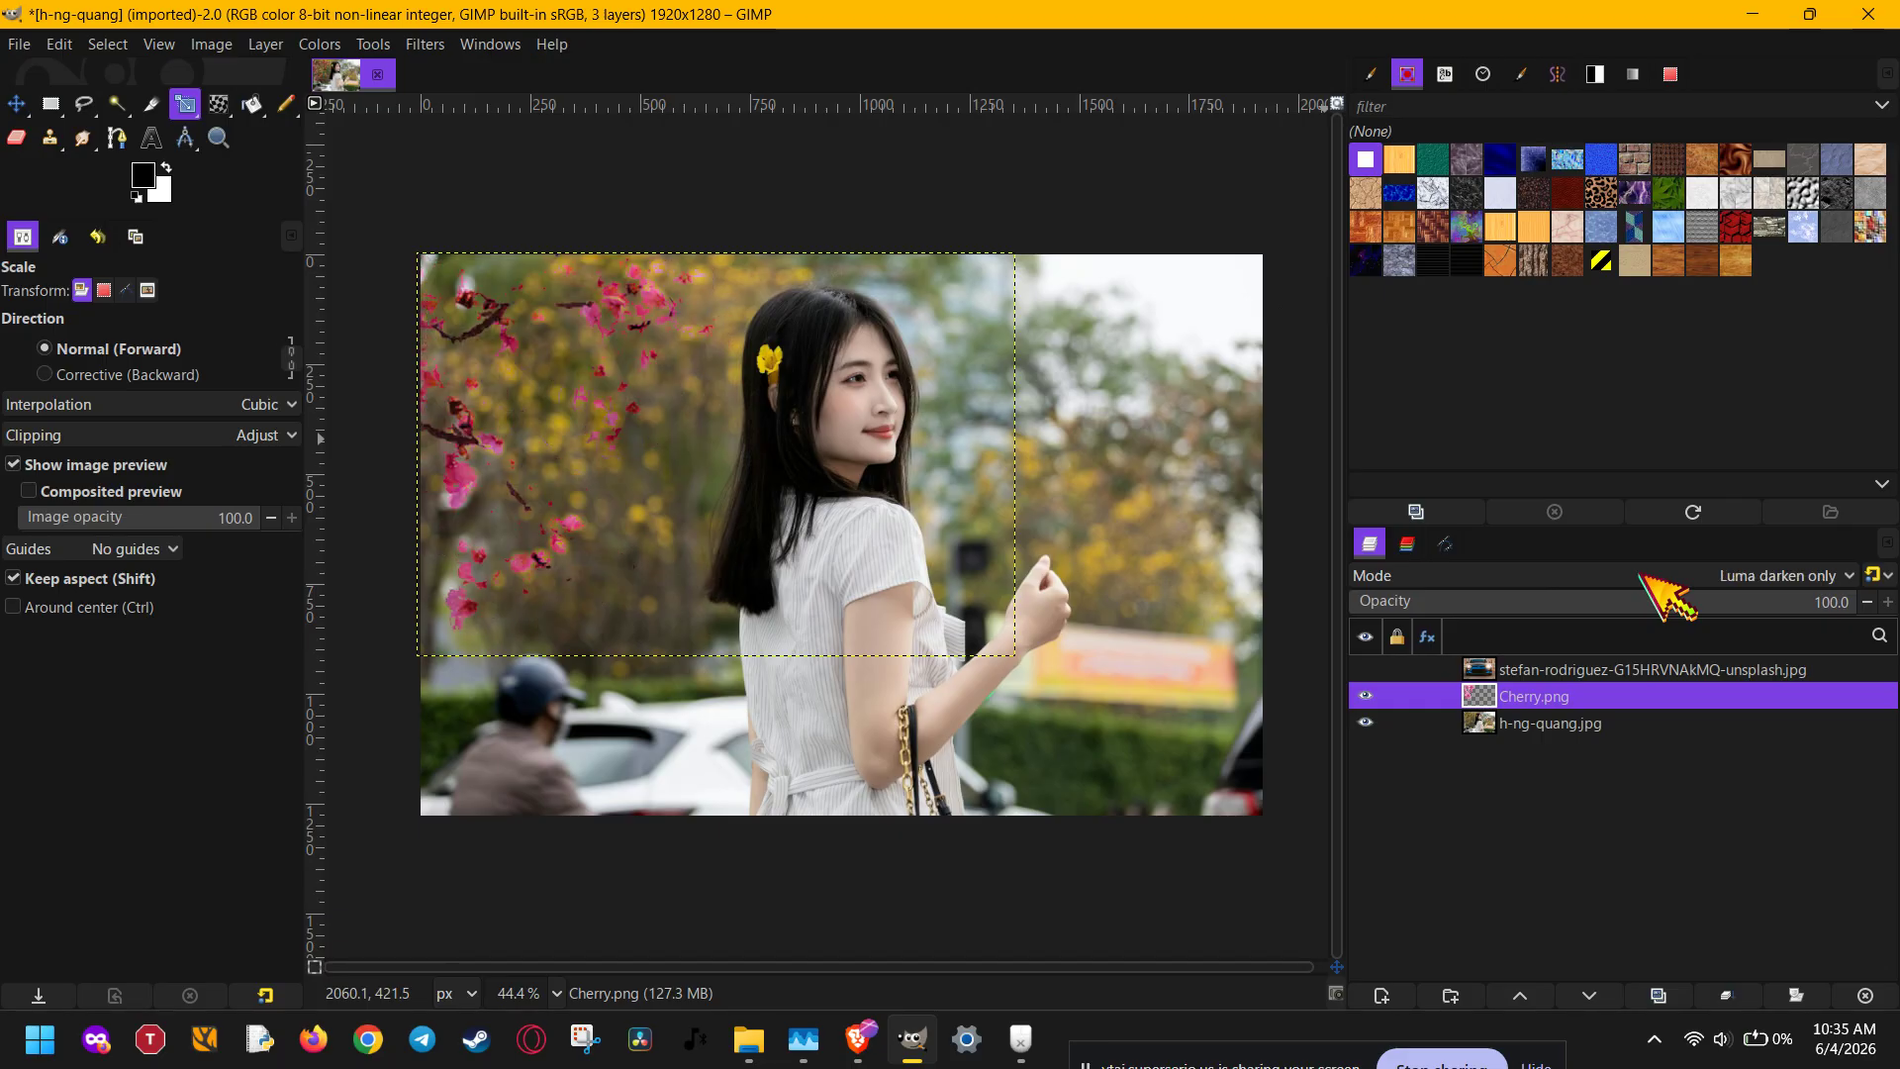
{"action": "scroll", "coordinate": [1668, 594], "scroll_direction": "down", "scroll_amount": 4}
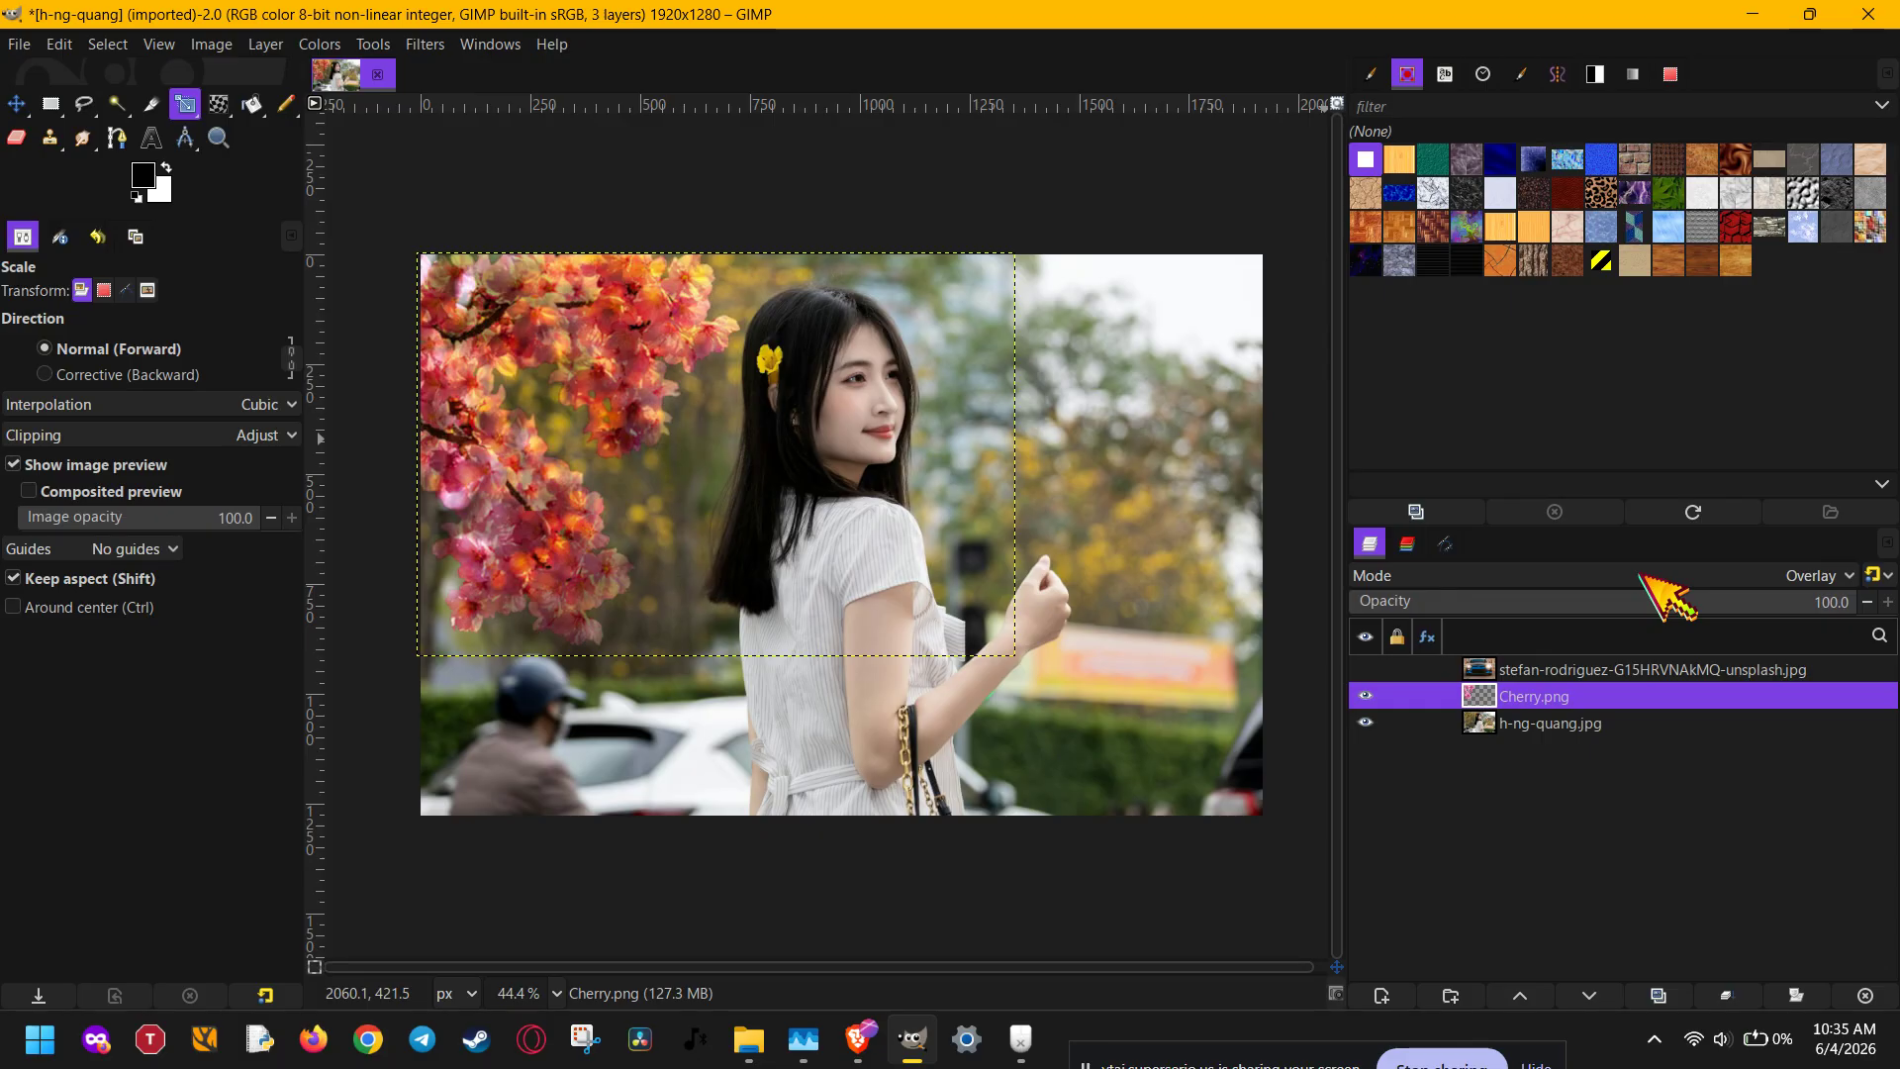
{"action": "left_click", "coordinate": [1554, 725]}
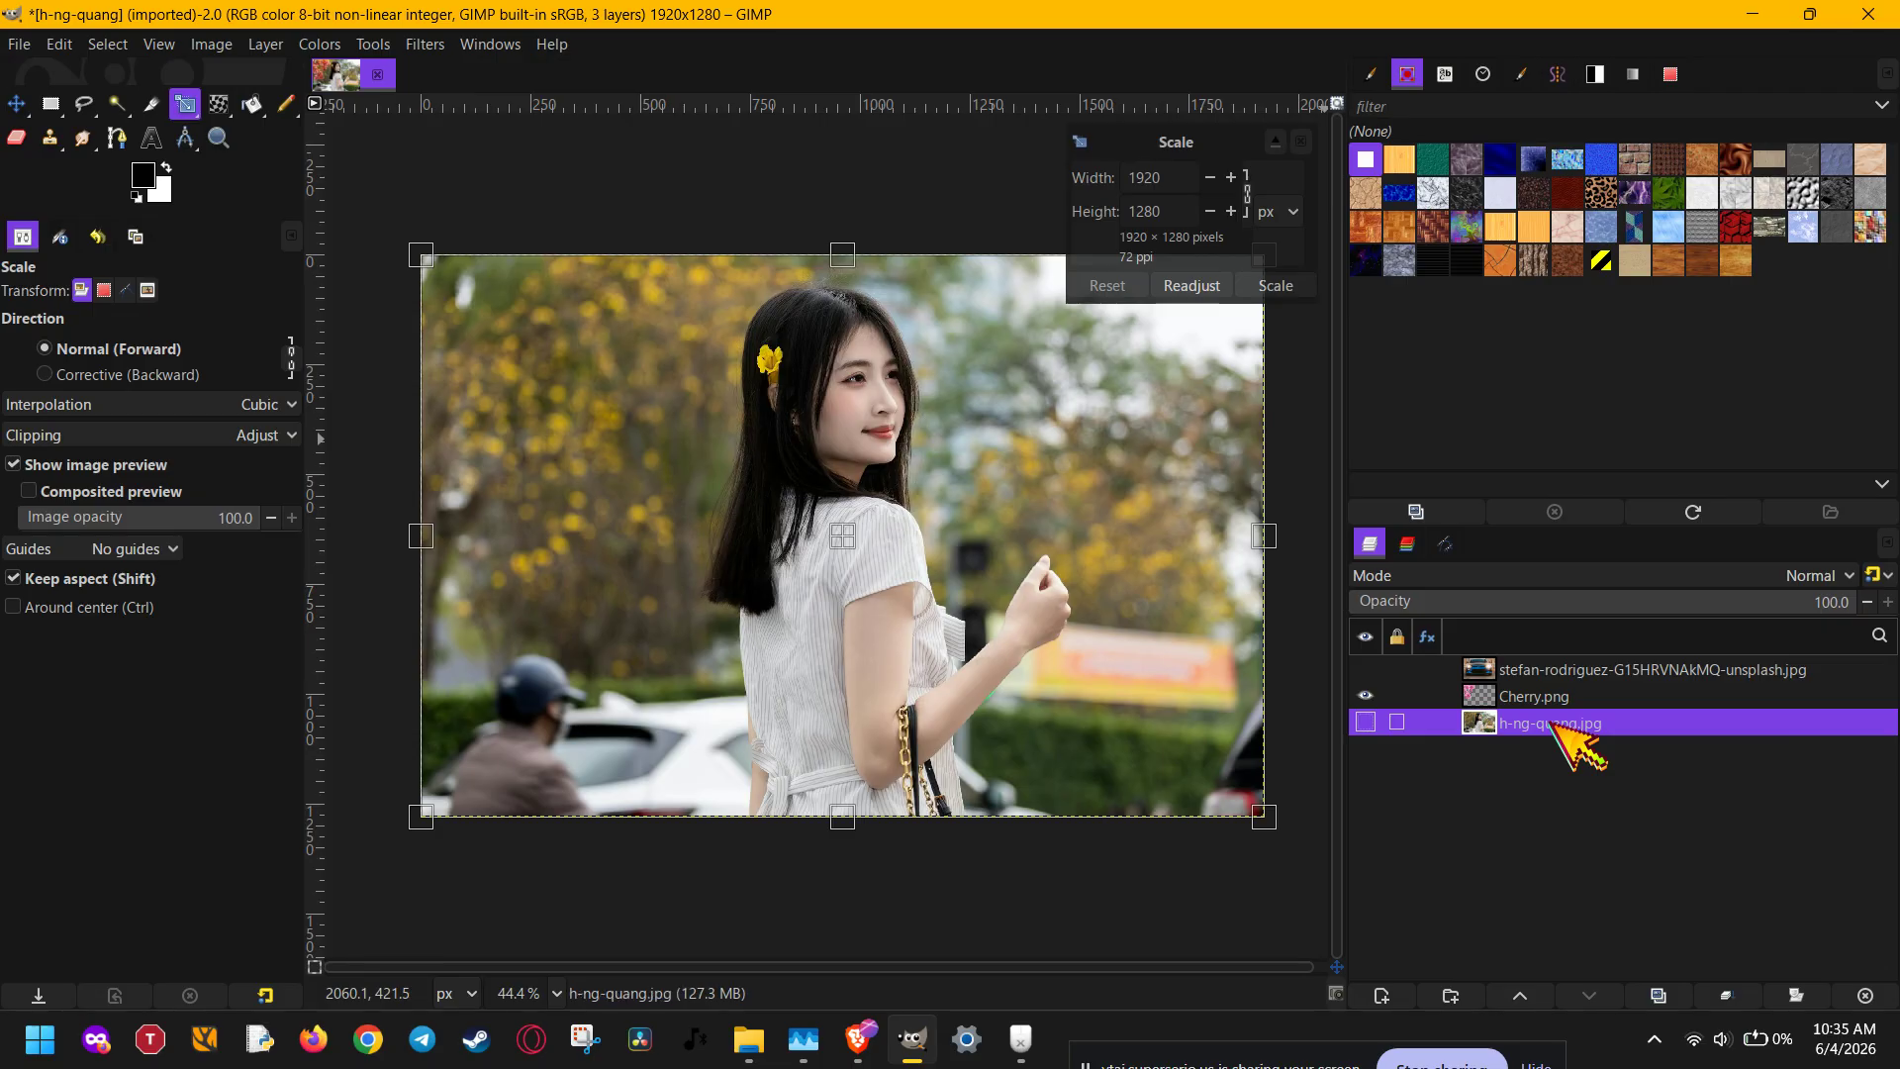
{"action": "key", "text": "Escape"}
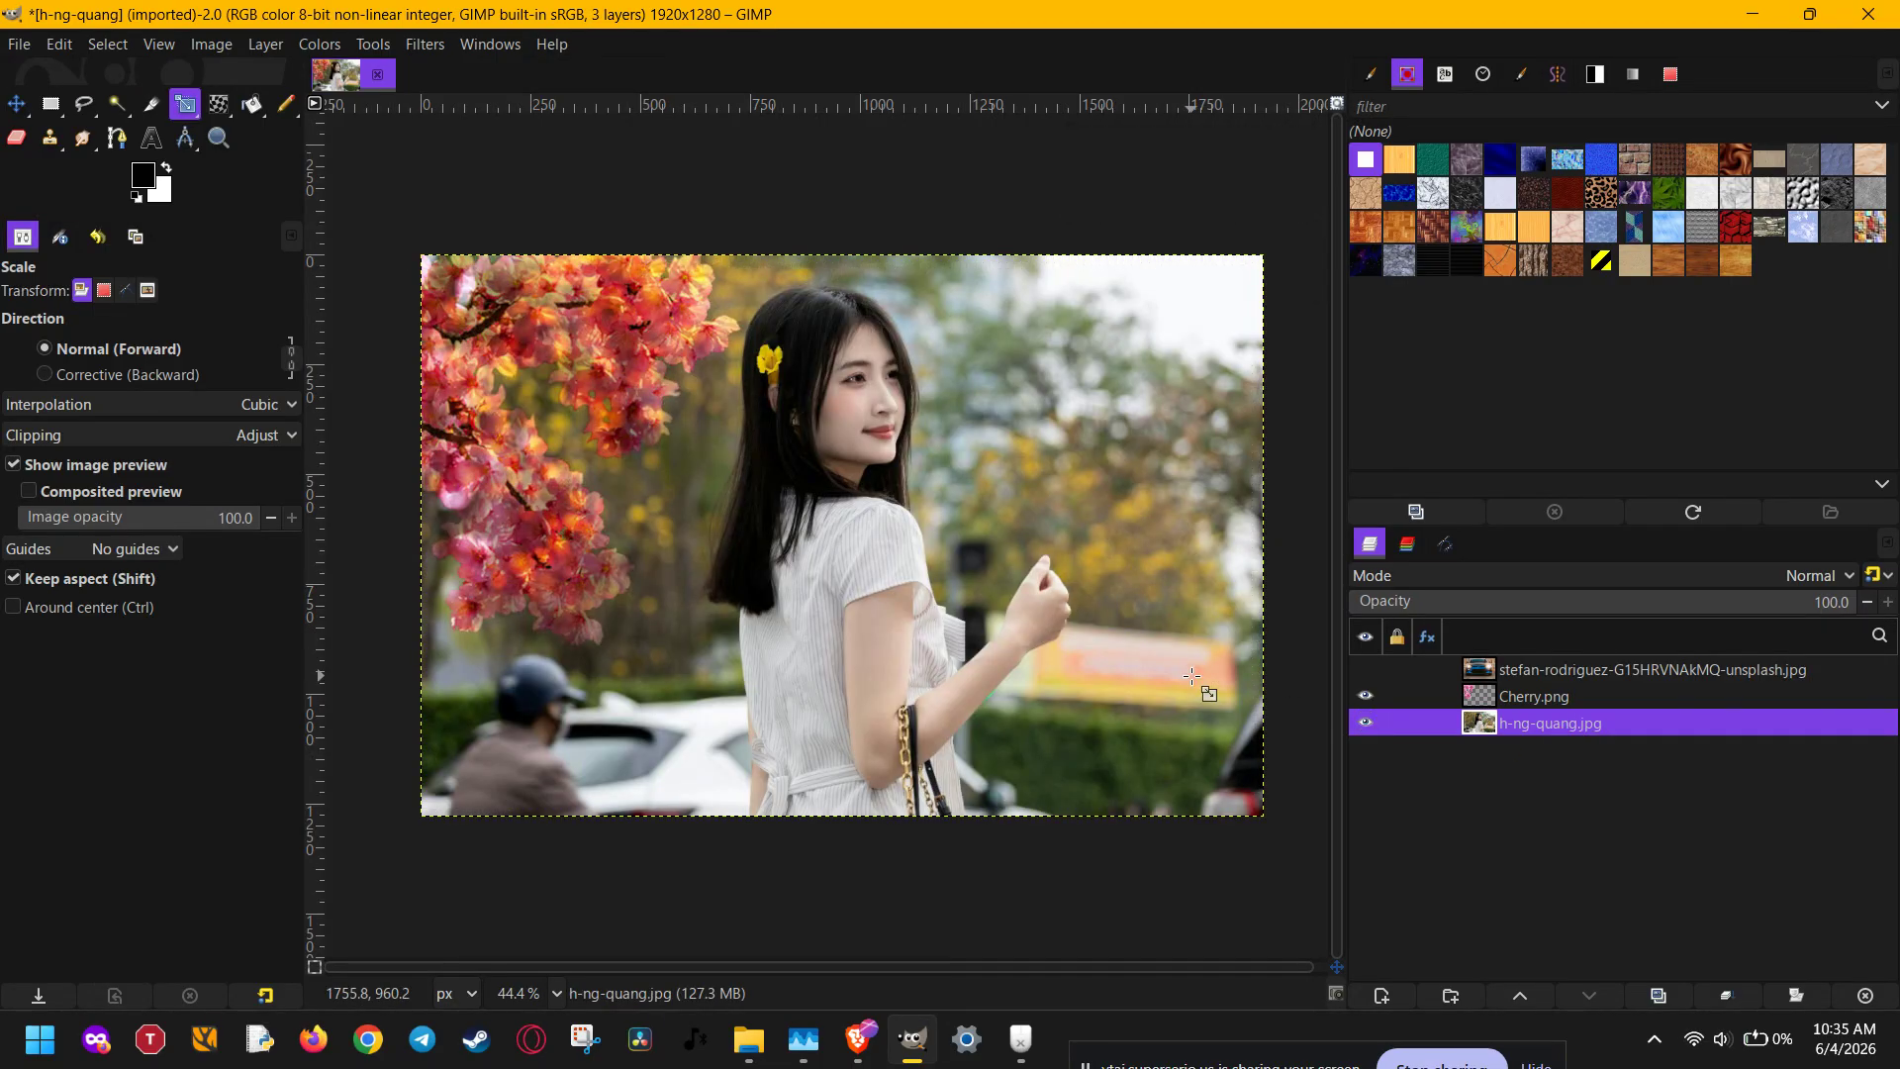
{"action": "left_click", "coordinate": [19, 44]}
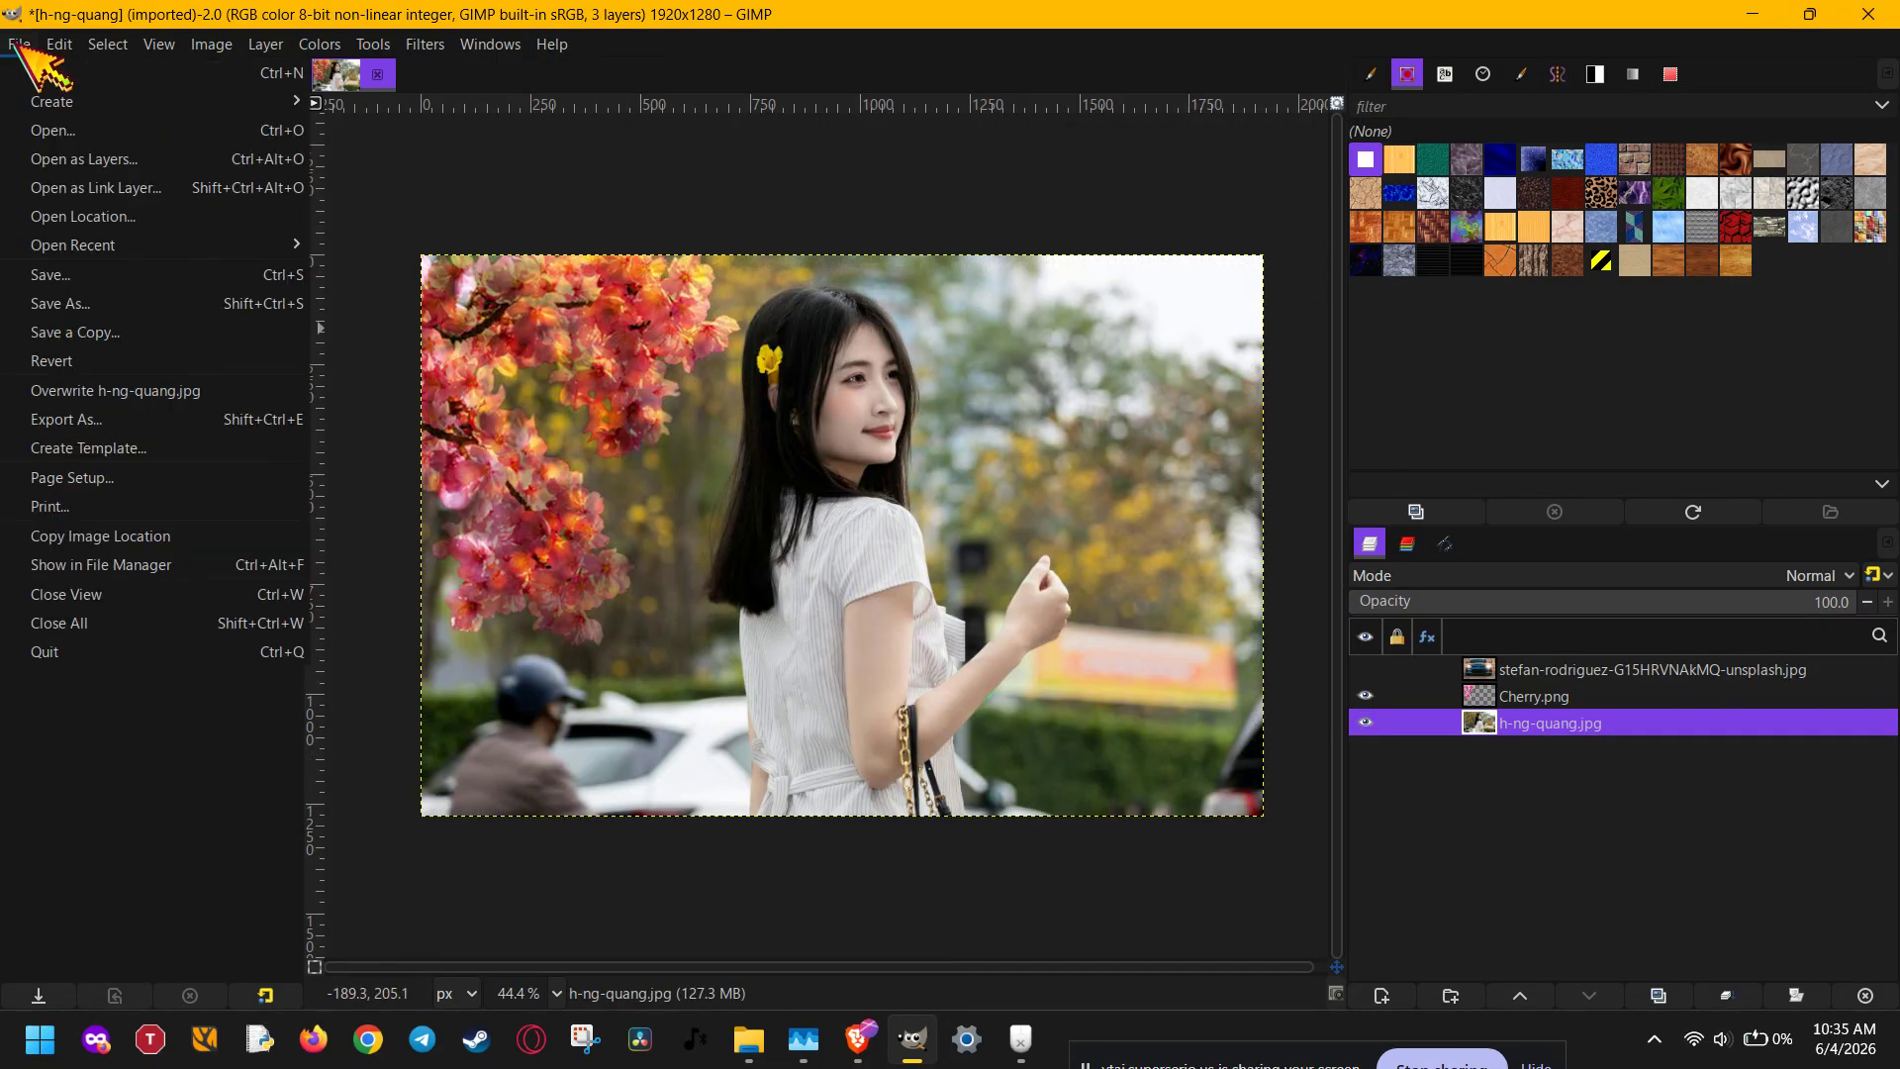
{"action": "left_click", "coordinate": [87, 303]}
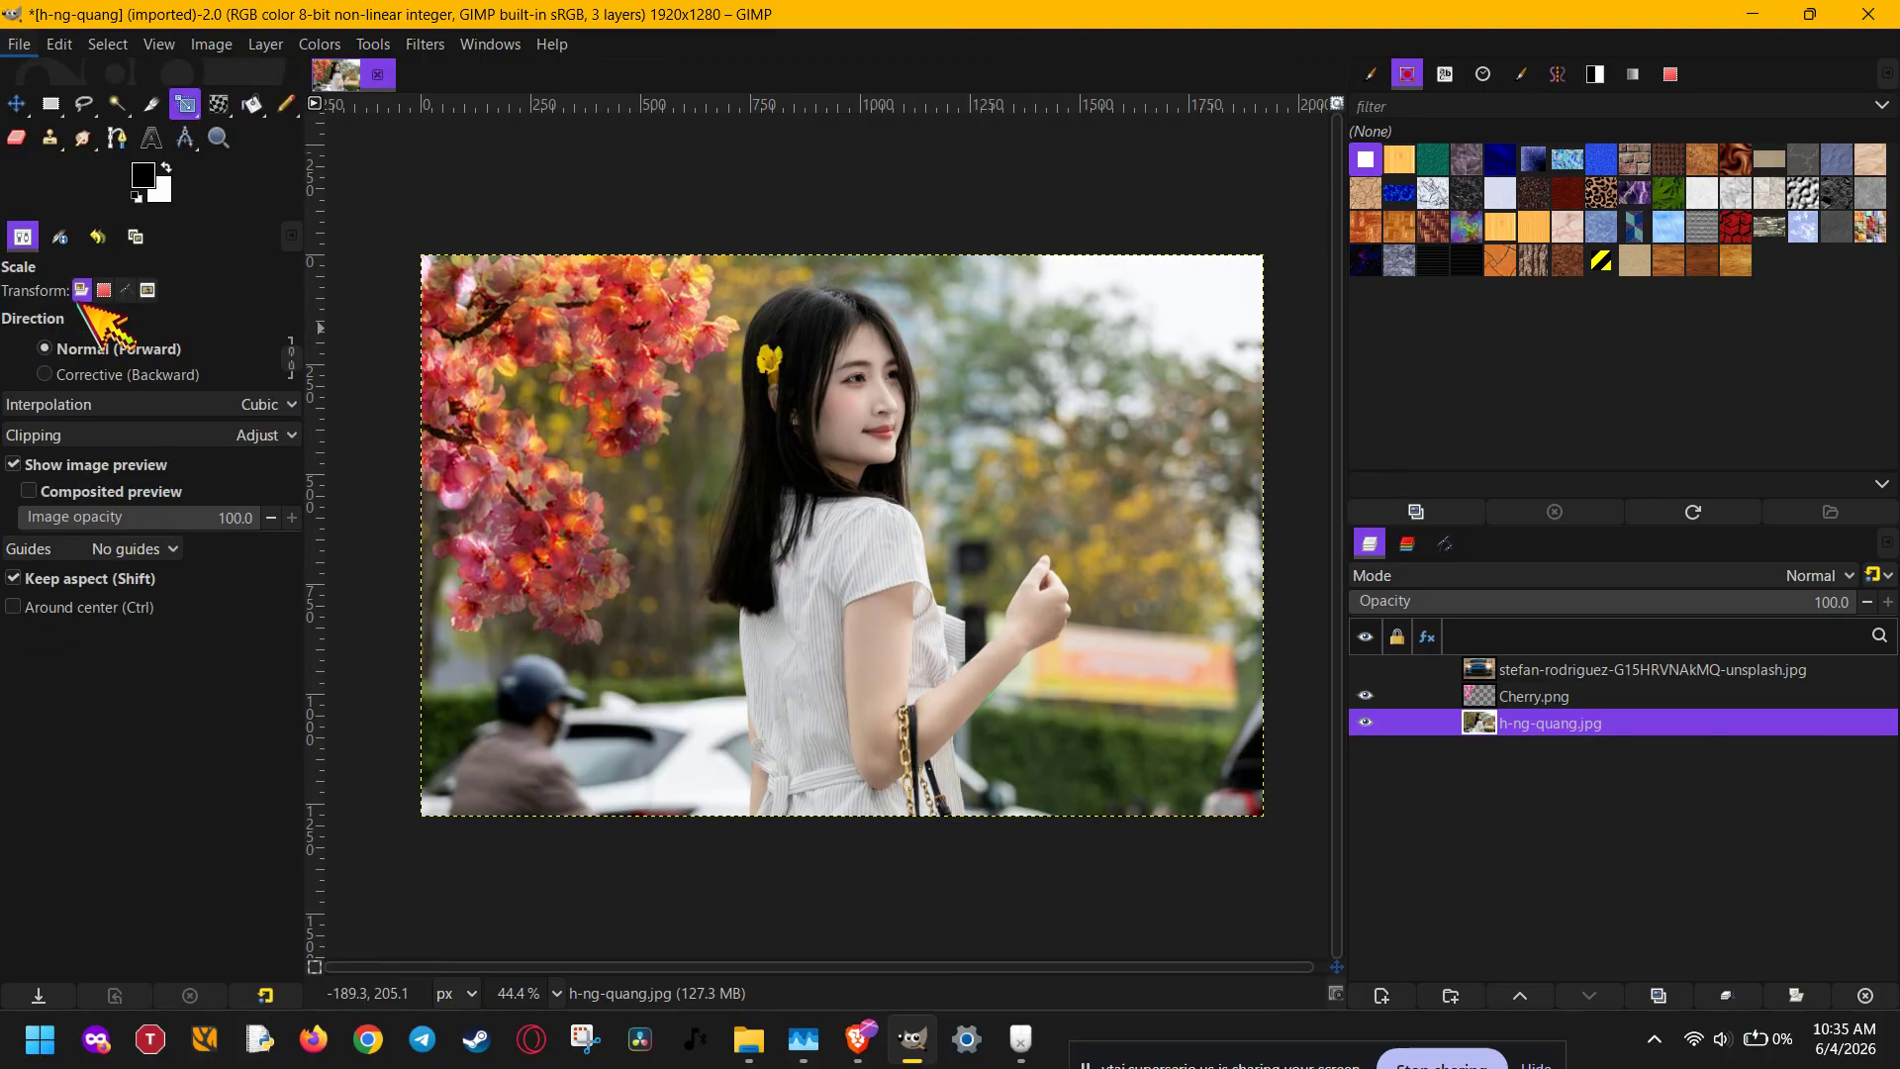
{"action": "left_click", "coordinate": [319, 66]}
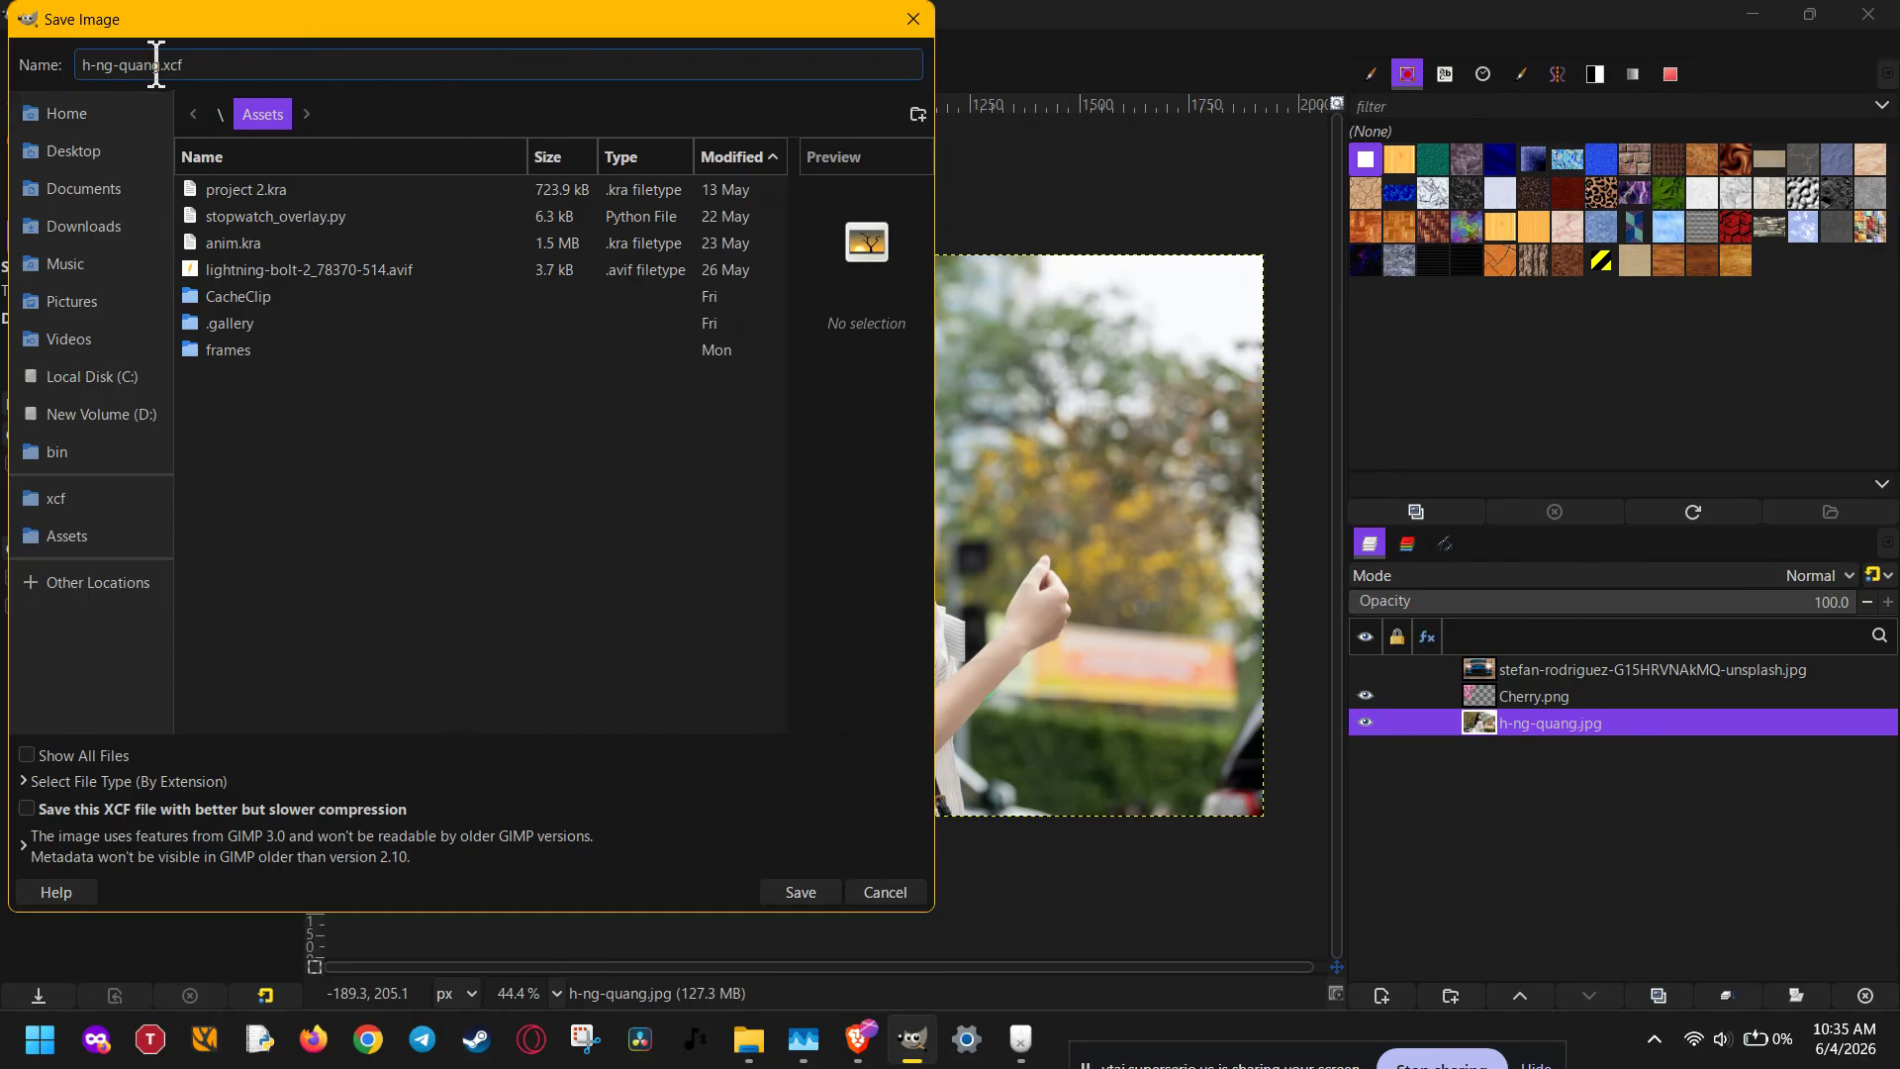
{"action": "type", "text": "image"}
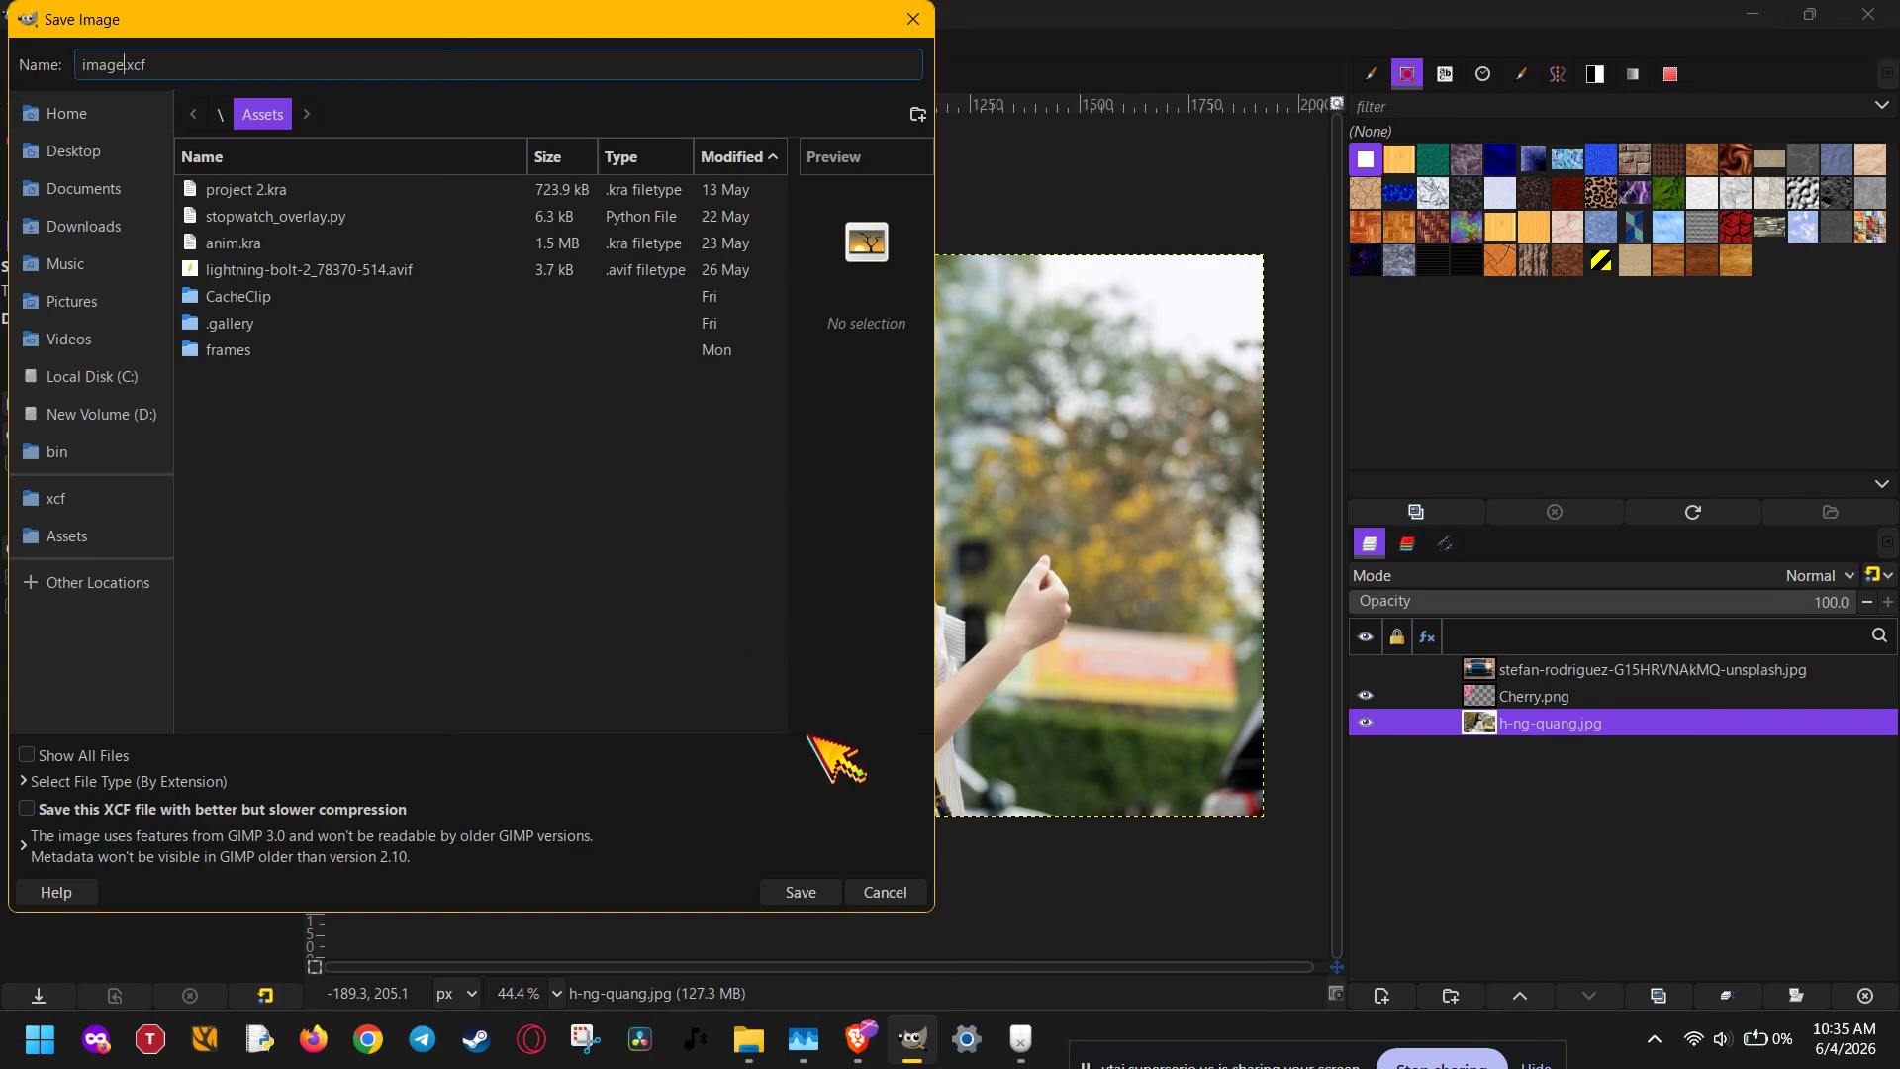
{"action": "left_click", "coordinate": [884, 891]}
- Start exporting the composition to the Assets folder as image.jpg, proceeding as far as the JPEG export options
{"action": "left_click", "coordinate": [19, 43]}
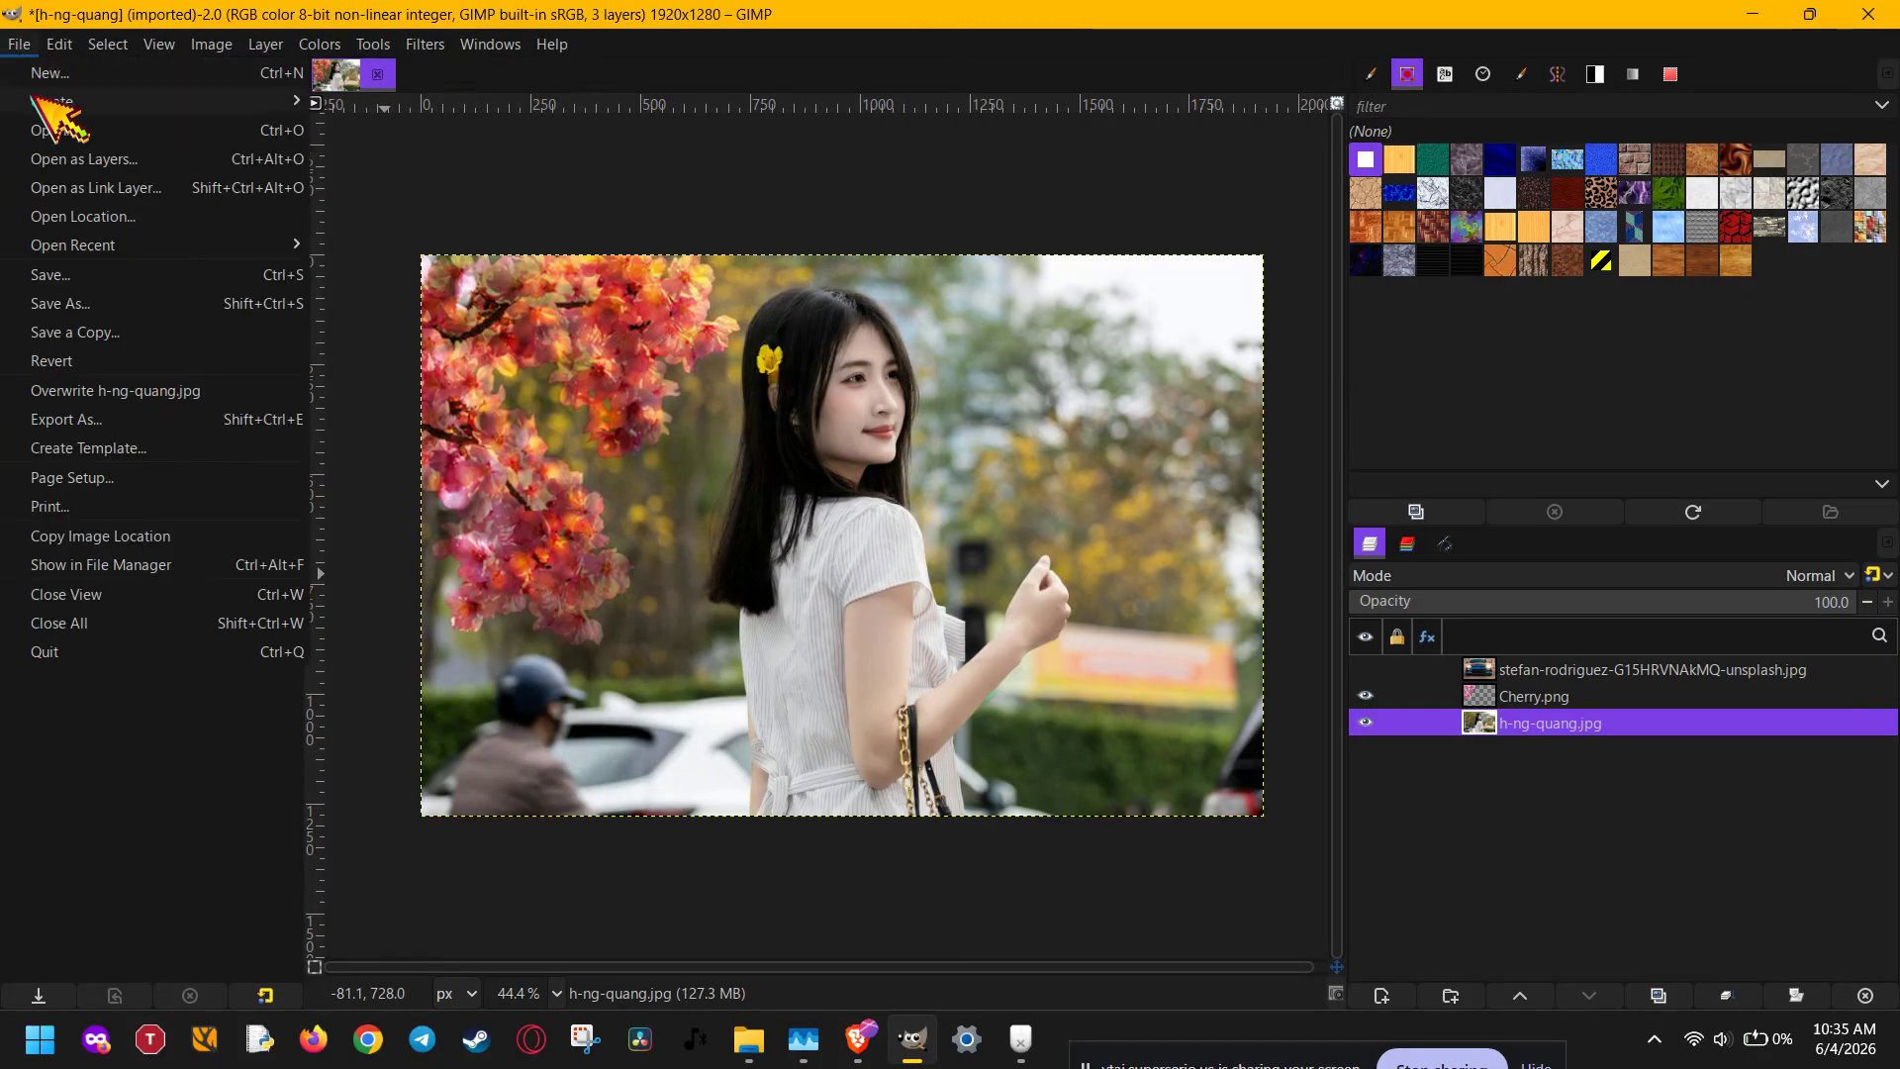
{"action": "left_click", "coordinate": [91, 419]}
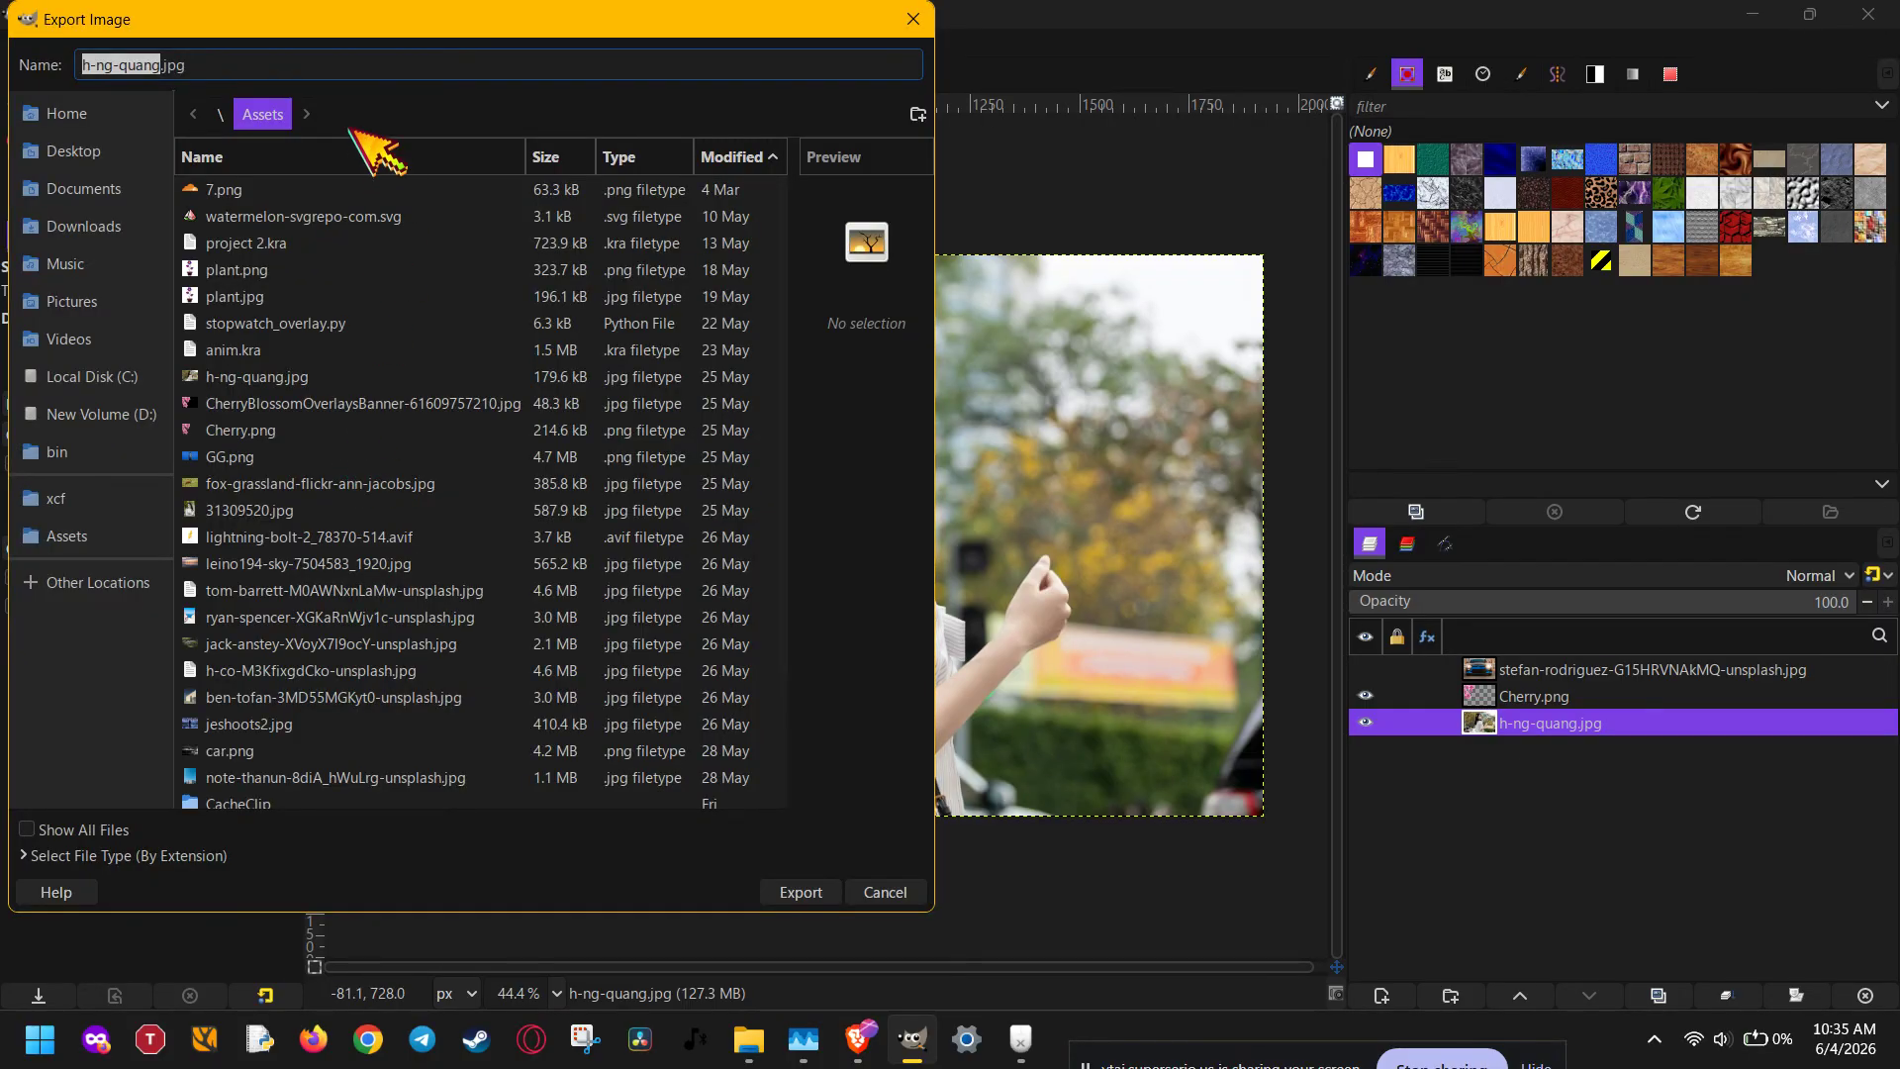
{"action": "left_click", "coordinate": [331, 61]}
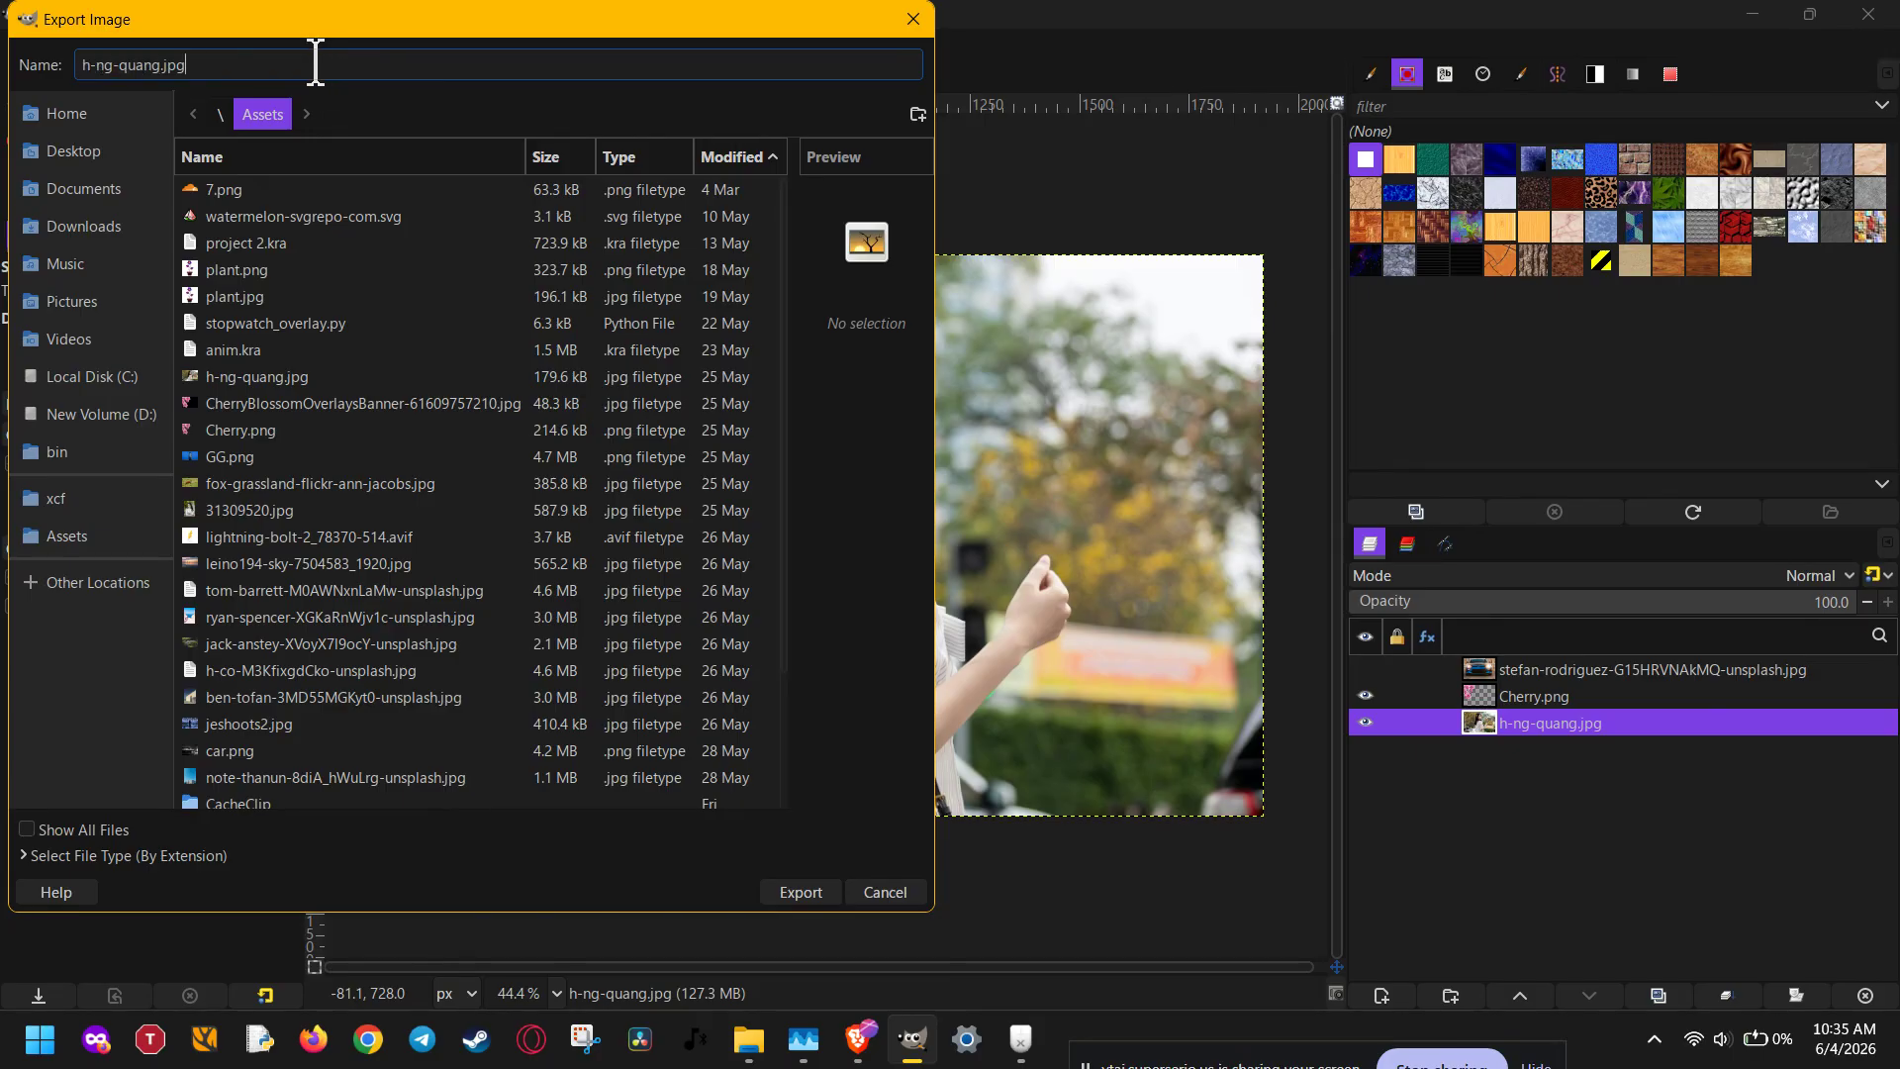
{"action": "left_click_drag", "start_coordinate": [156, 61], "coordinate": [5, 60]}
{"action": "type", "text": "image"}
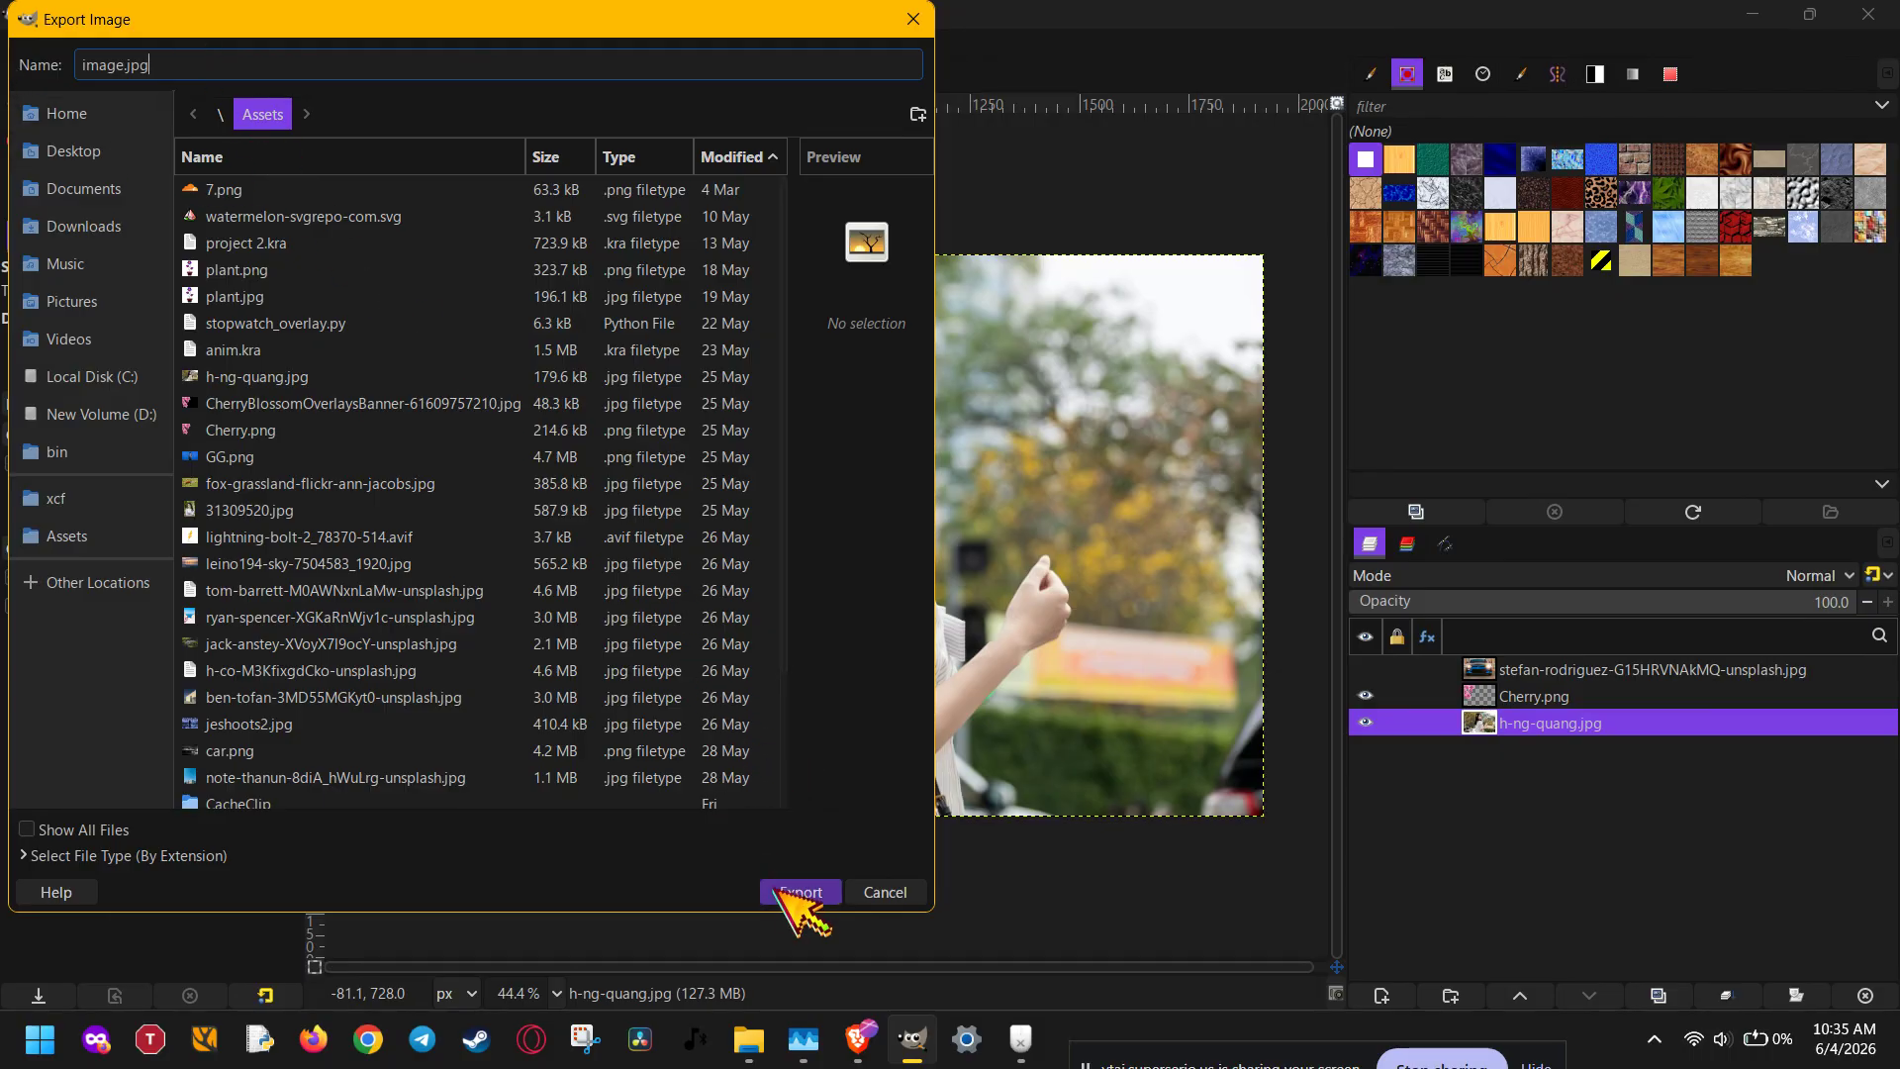
{"action": "left_click", "coordinate": [797, 894]}
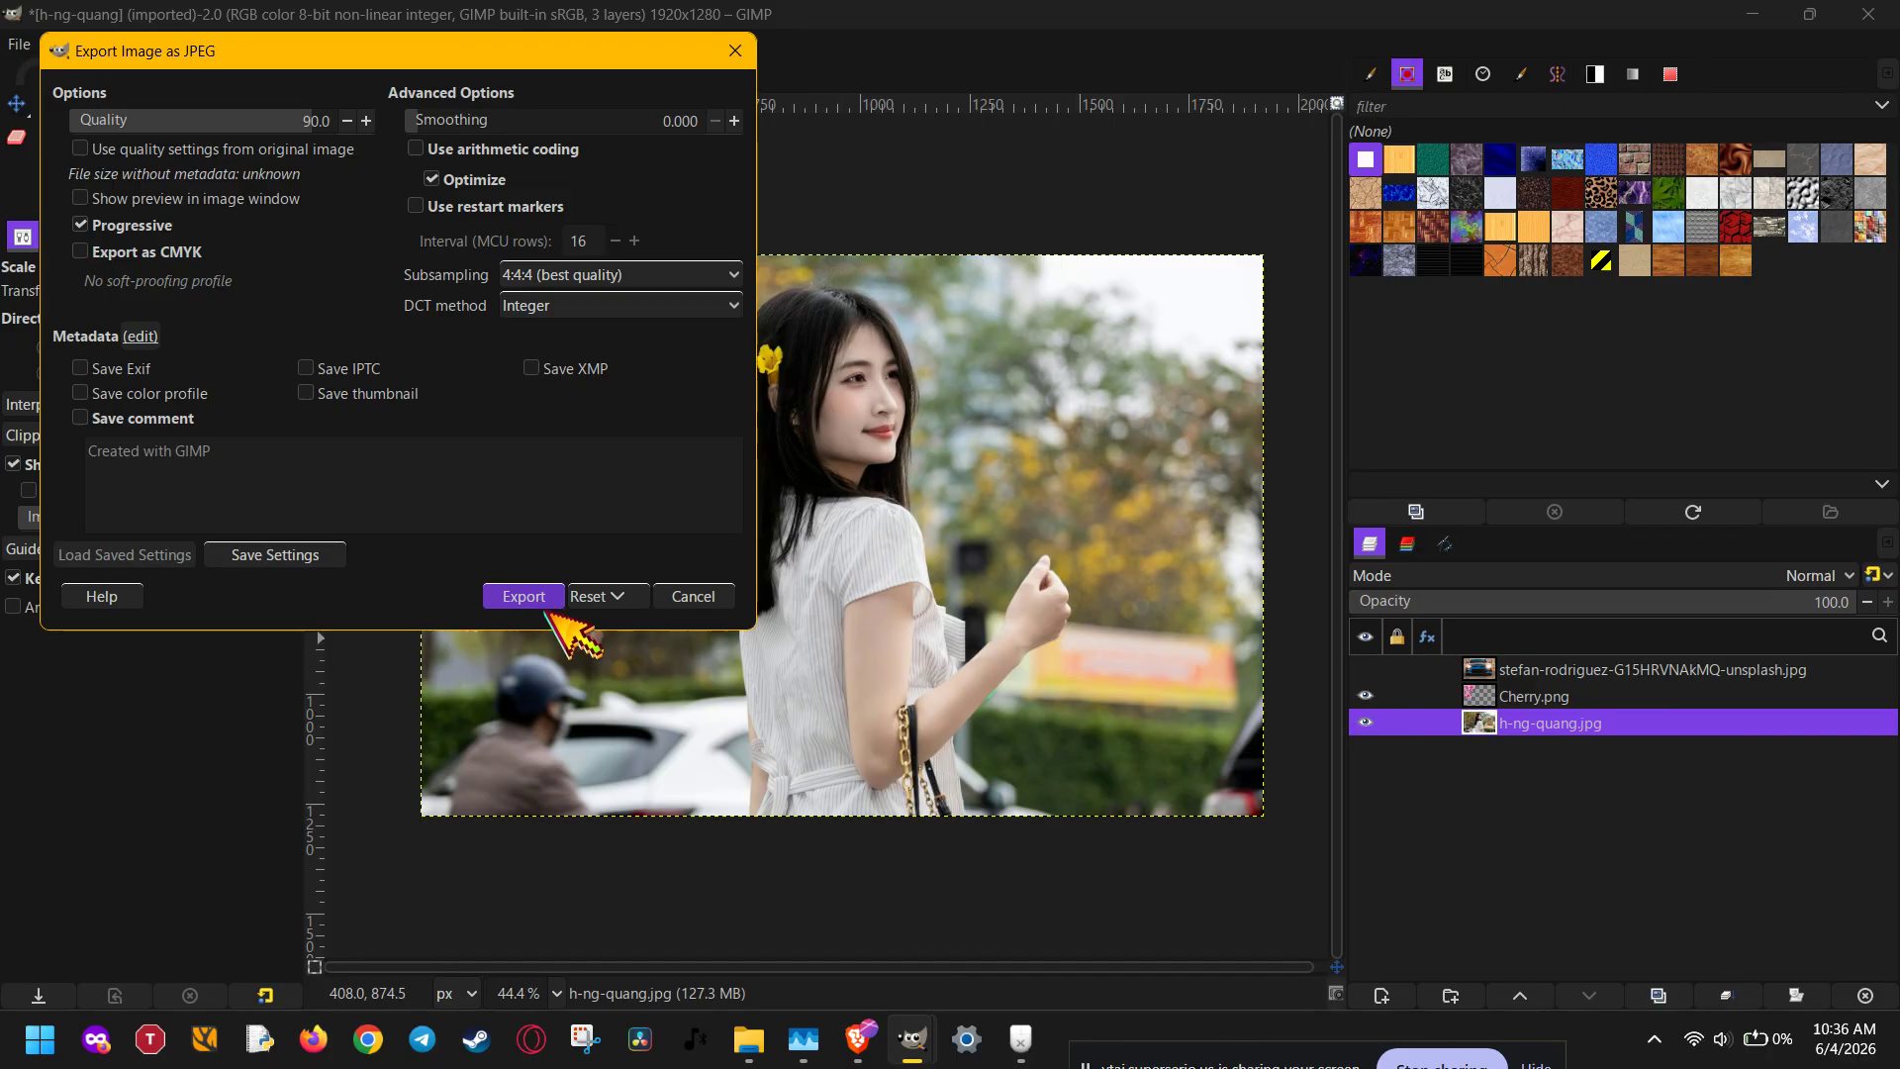
{"action": "left_click", "coordinate": [1429, 1060]}
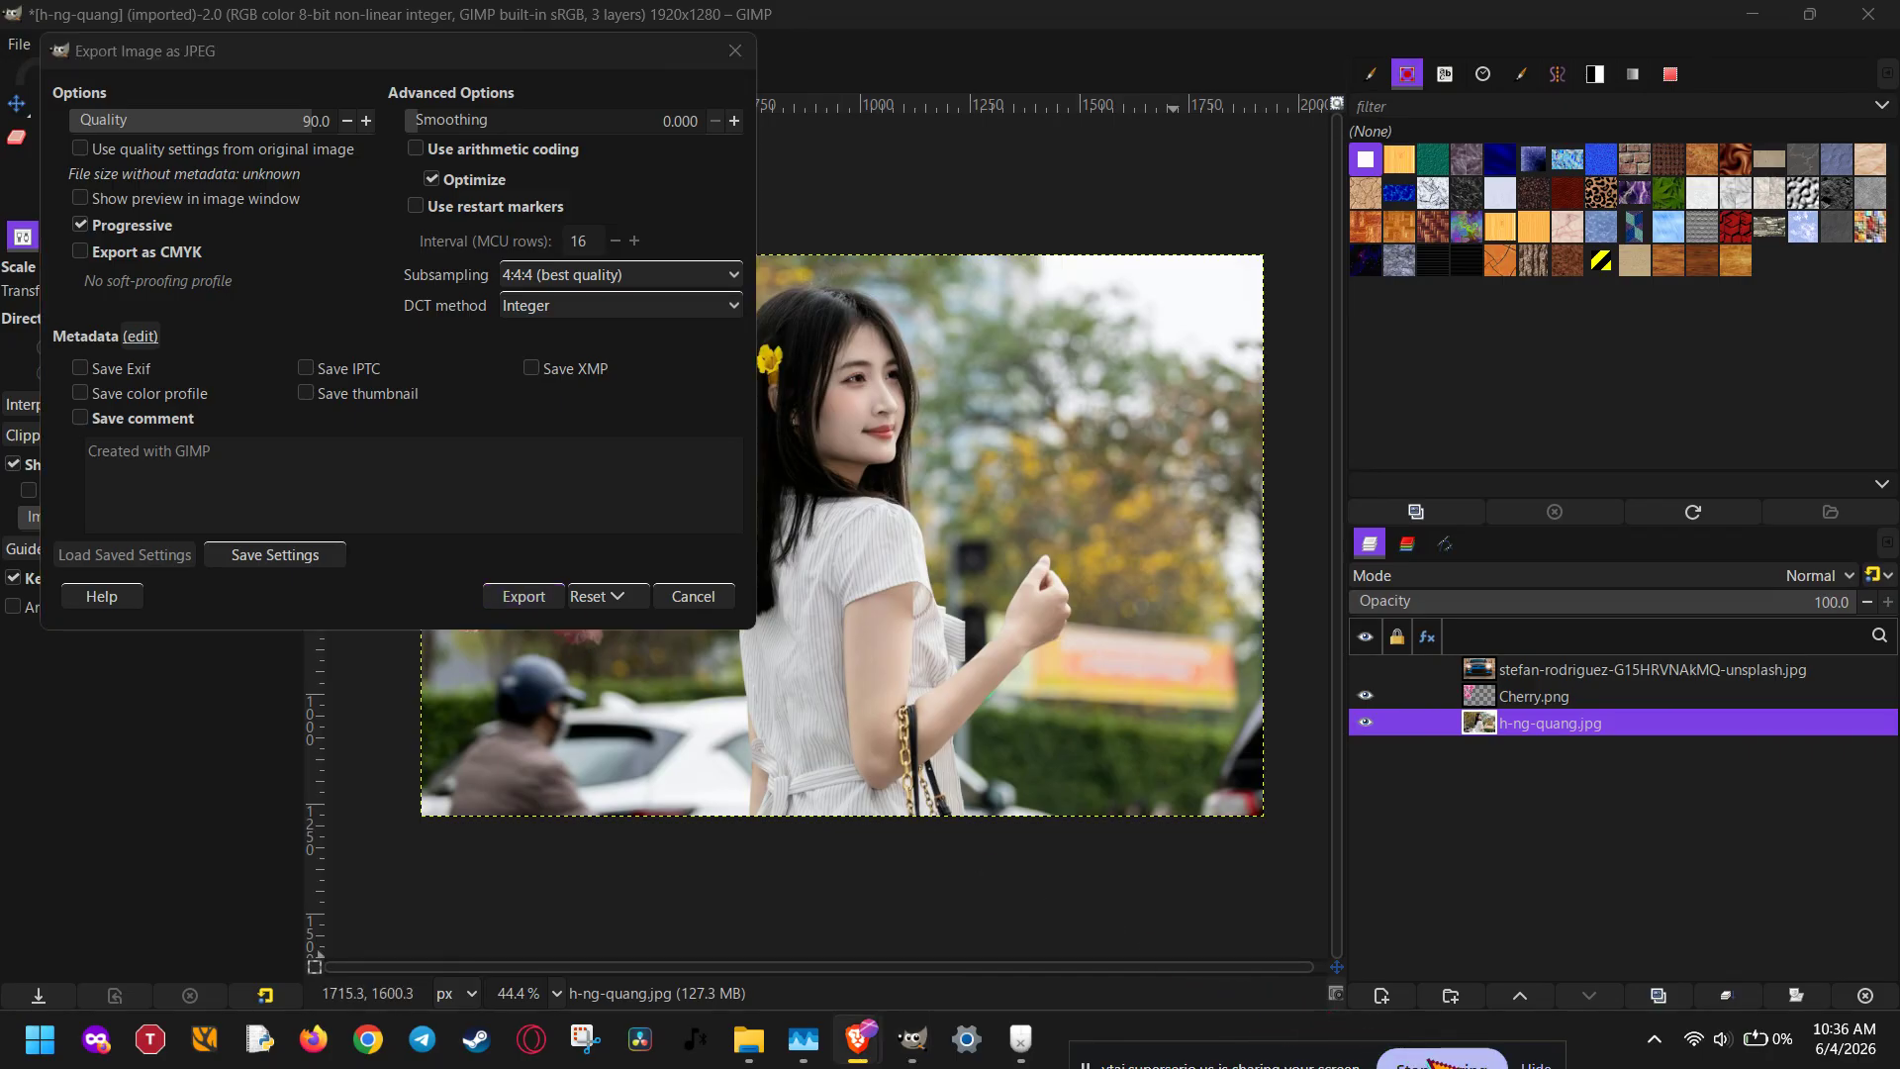